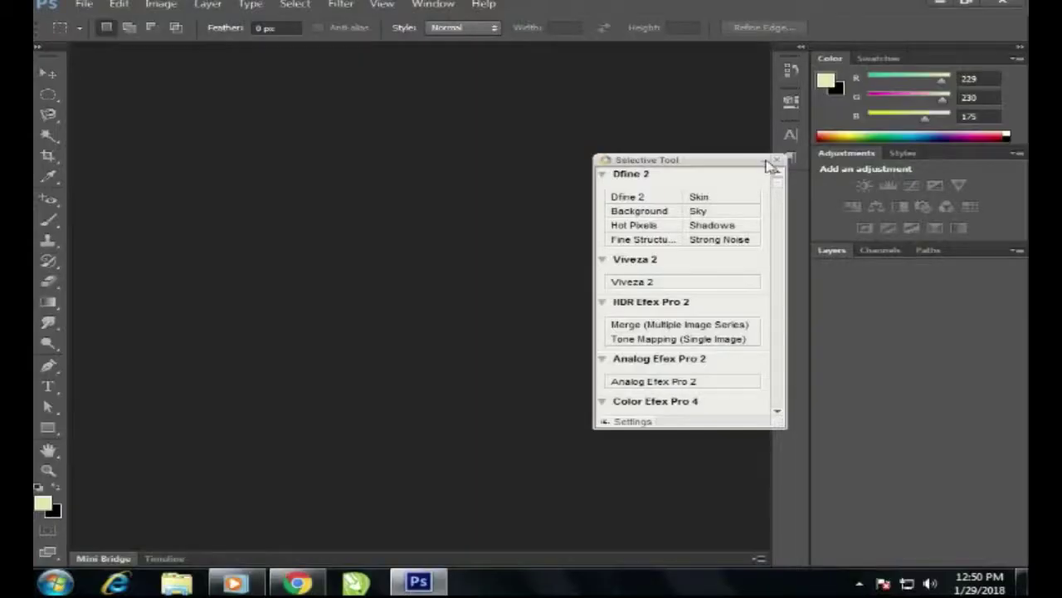
Step: Open the outdoor portrait PSD and Quick Select the man's upper body and legs
left_click(84, 4)
left_click(439, 159)
key("w")
scroll(494, 106, "down", 1)
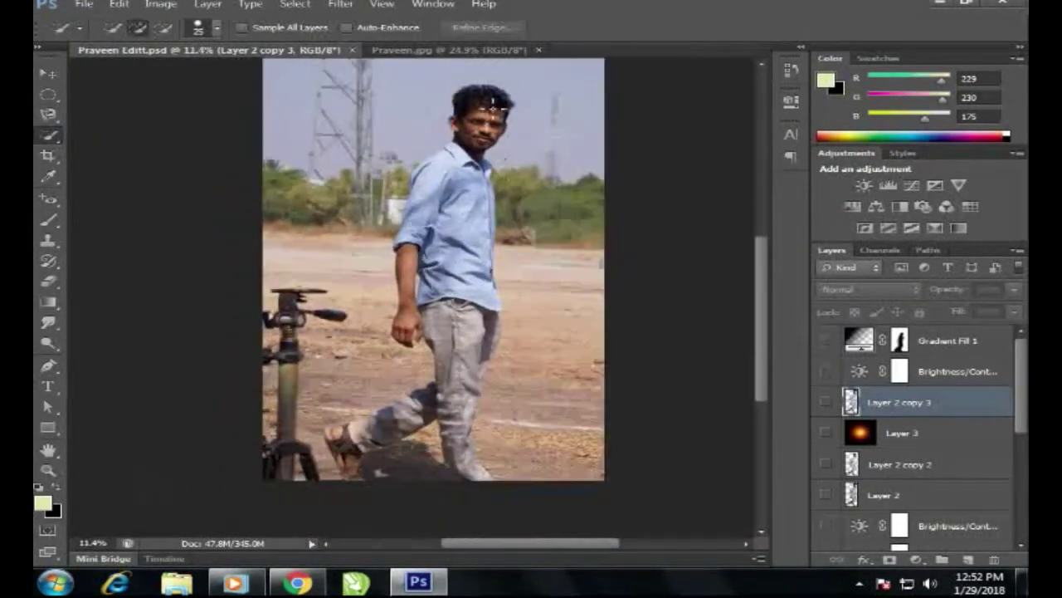
left_click_drag(489, 106, 462, 334)
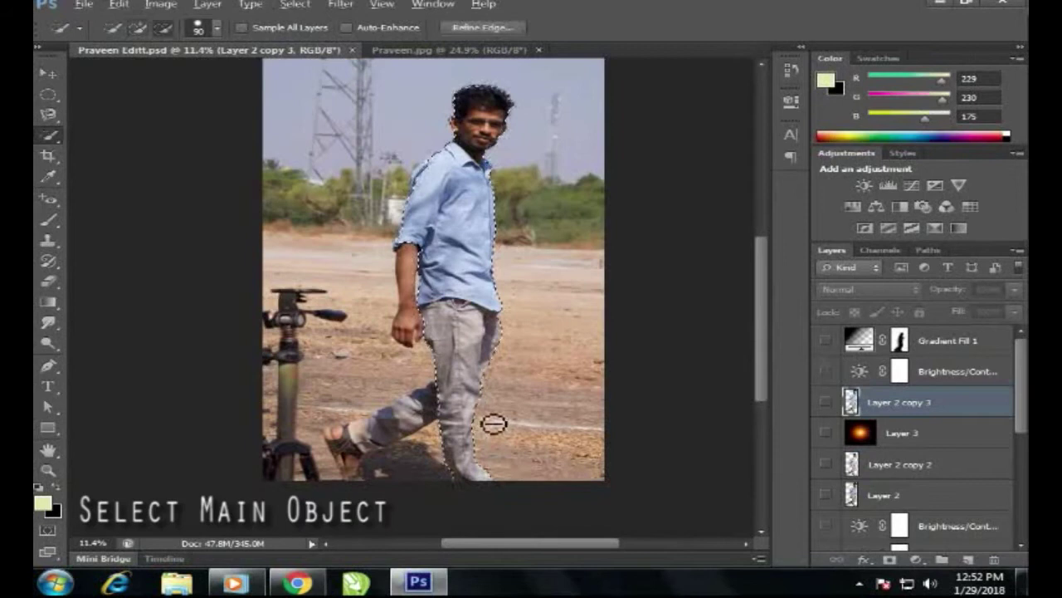
left_click_drag(493, 424, 345, 465)
Step: Trim the stray ground beside the man's arm out of the selection
key("alt+comma")
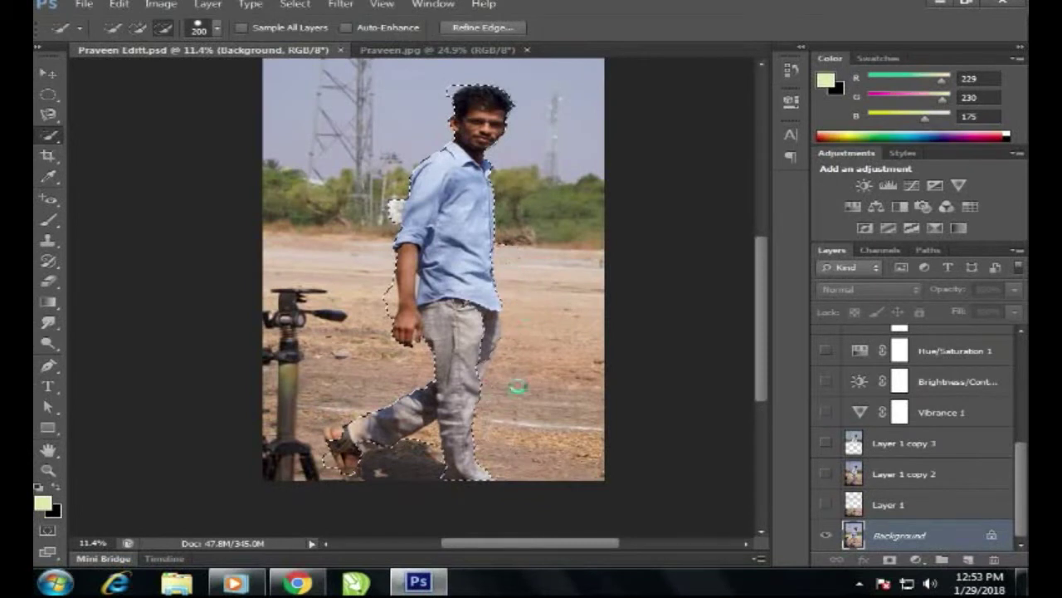
scroll(518, 385, "up", 5)
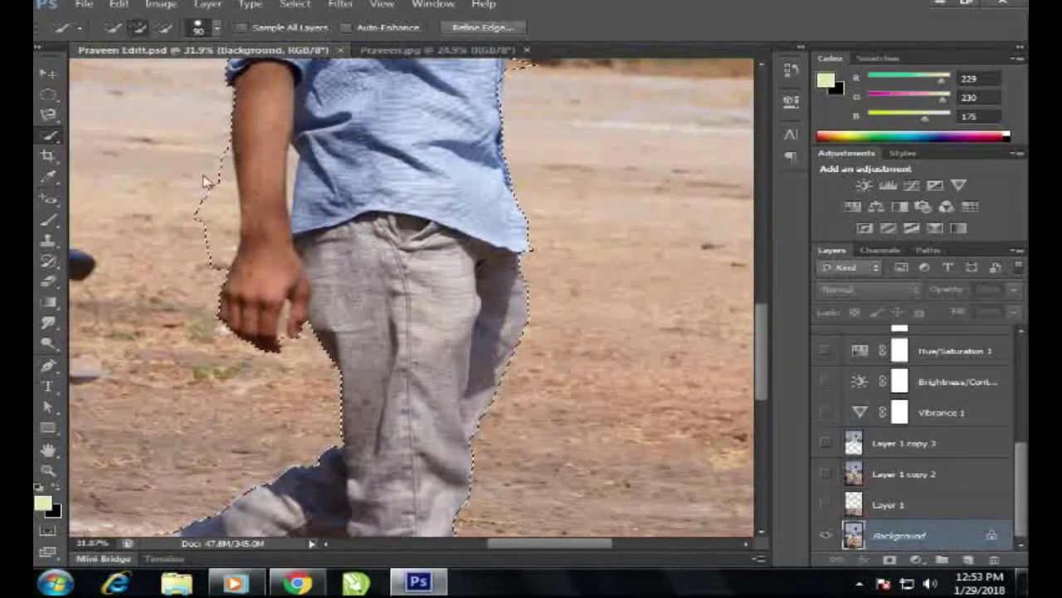
left_click_drag(205, 181, 215, 245)
left_click_drag(276, 325, 360, 97)
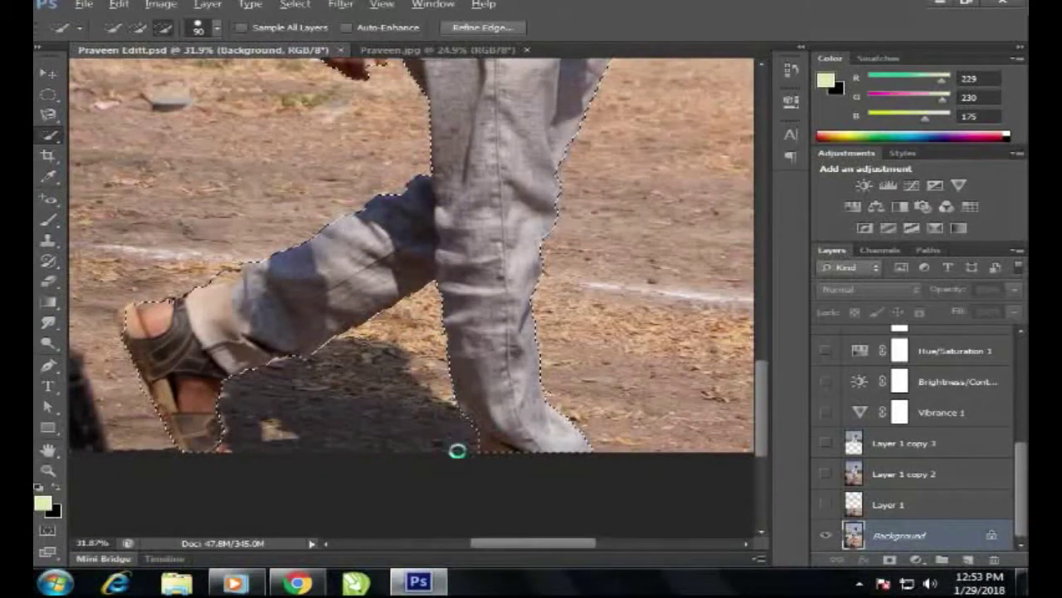
left_click_drag(461, 146, 543, 379)
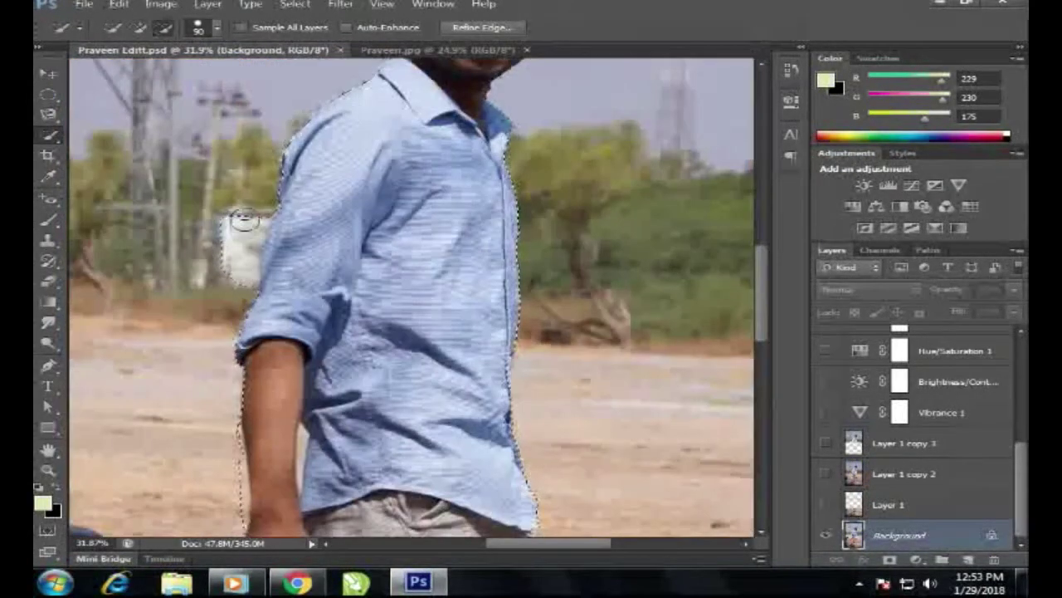
scroll(378, 186, "up", 5)
Step: Refine the man's selection edge (Radius 2.4, Smooth 7) and copy him to Layer 4
left_click(493, 27)
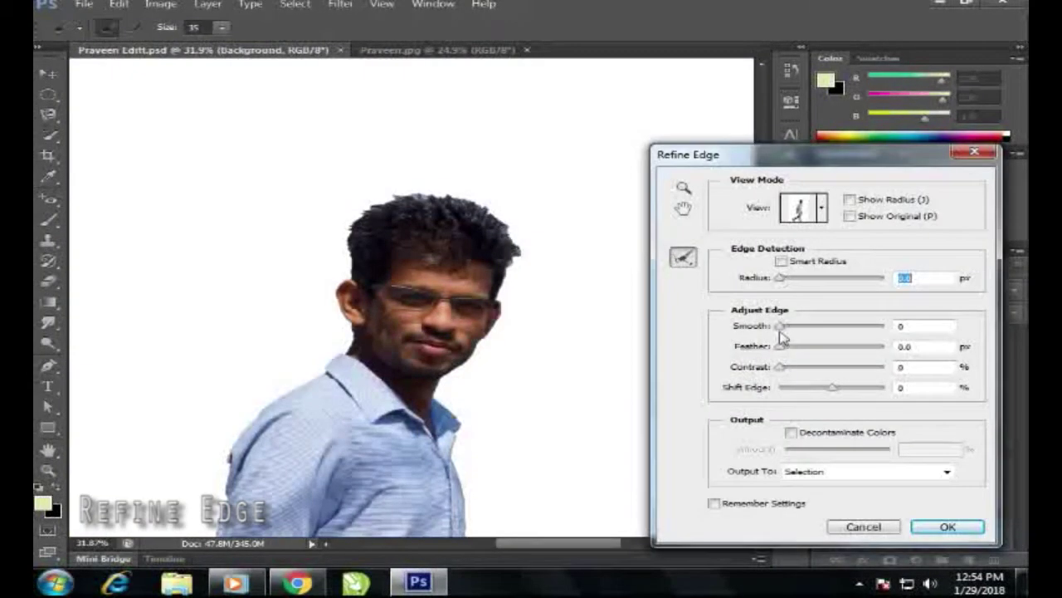
left_click_drag(789, 279, 794, 280)
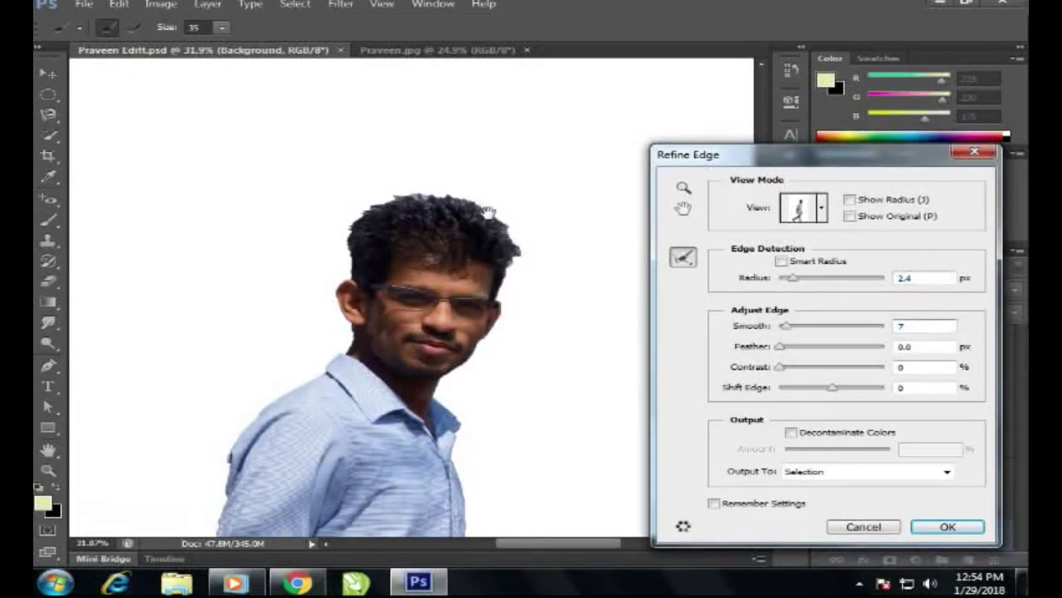
scroll(495, 218, "up", 1)
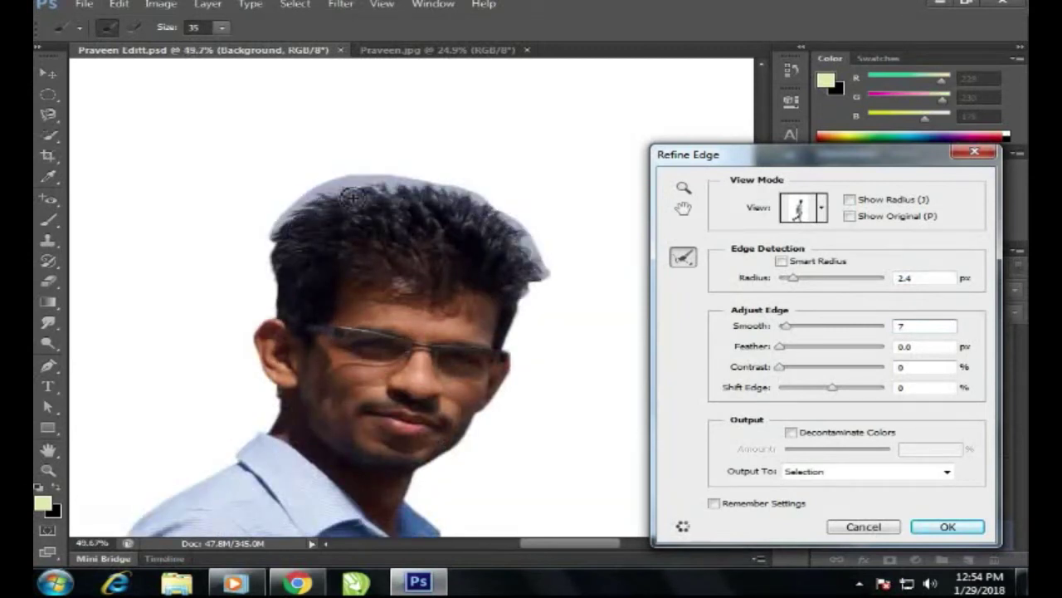
key("Return")
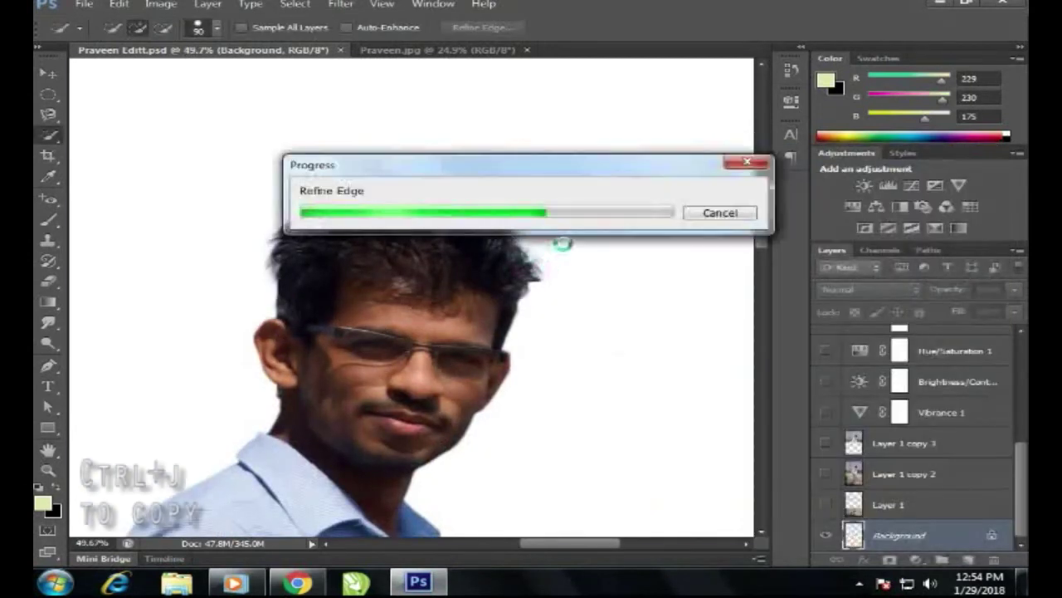
key("ctrl+j")
key("ctrl+0")
Step: Toggle the Background photo's visibility to inspect the cut-out edges
left_click(826, 390)
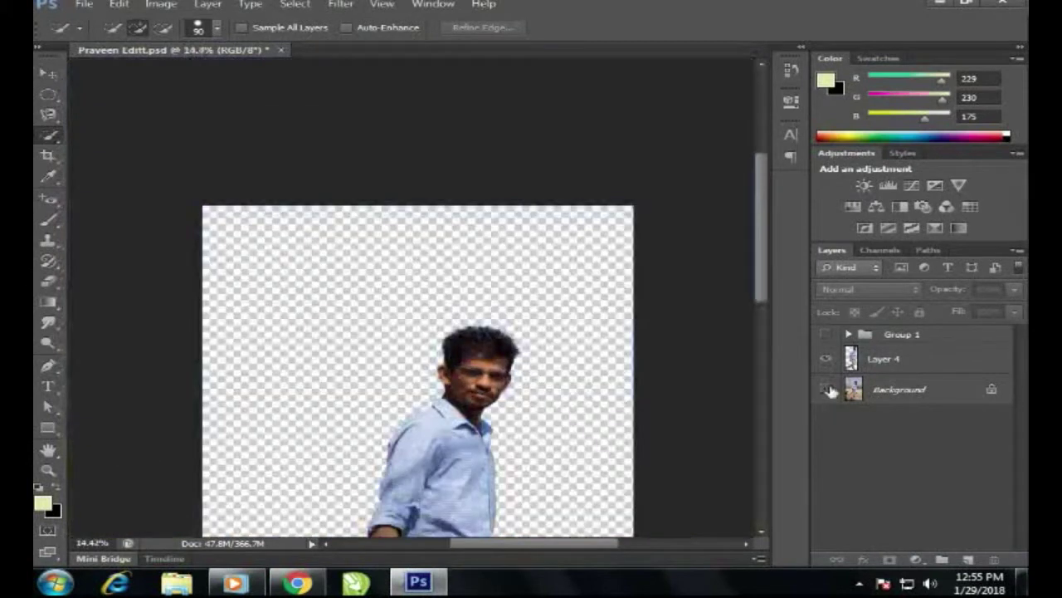
left_click(826, 390)
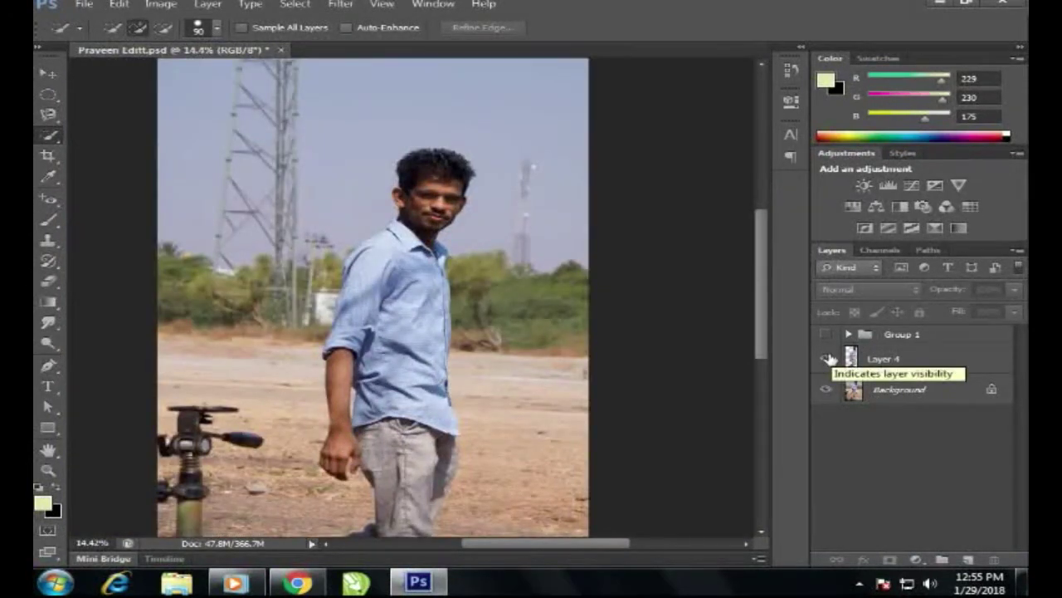
left_click(826, 389)
scroll(375, 304, "up", 5)
key("e")
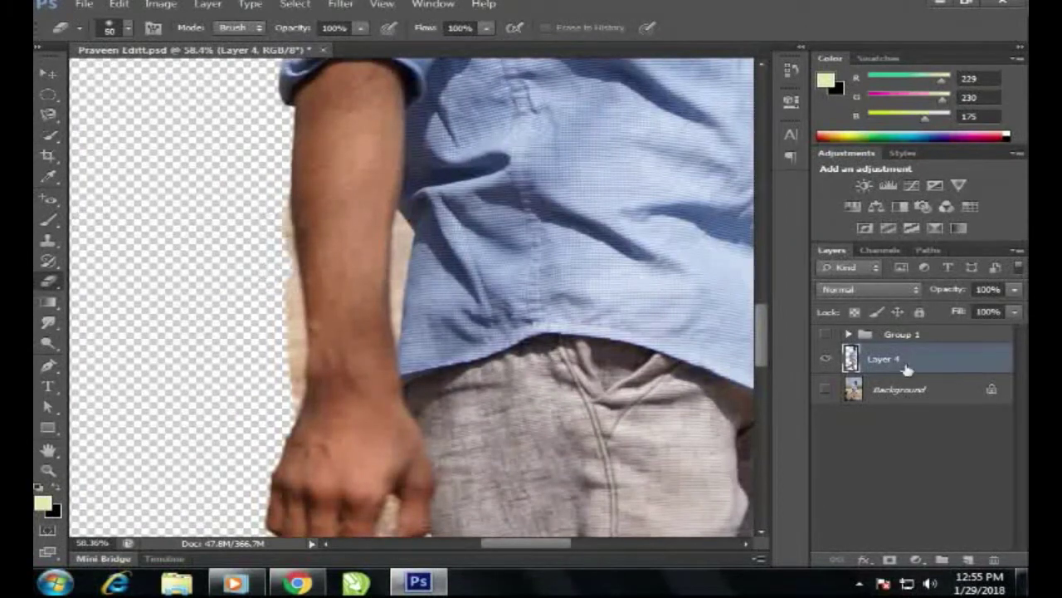
Step: Duplicate the cut-out and Background twice, and add Brightness/Contrast at brightness 20
key("ctrl+j")
left_click(905, 415)
key("ctrl+j")
key("ctrl+0")
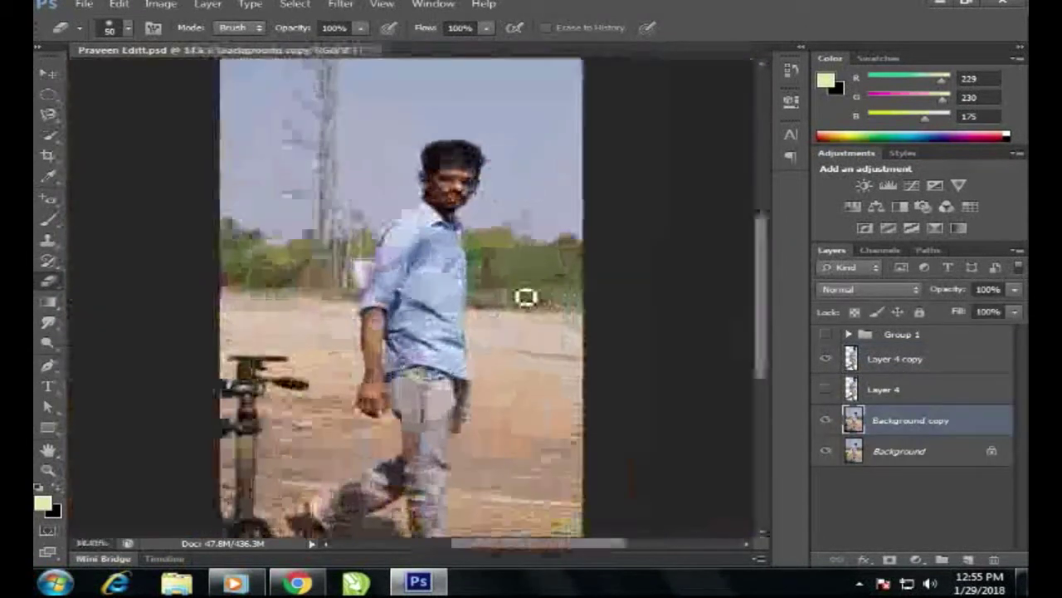
key("ctrl+j")
left_click(864, 185)
left_click_drag(624, 179, 638, 178)
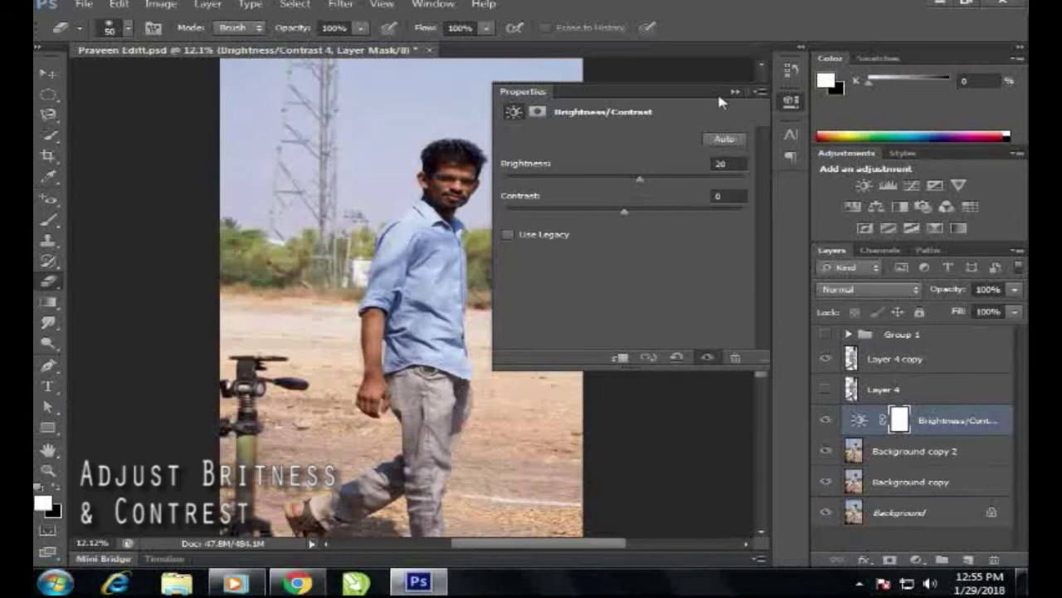
left_click(922, 450)
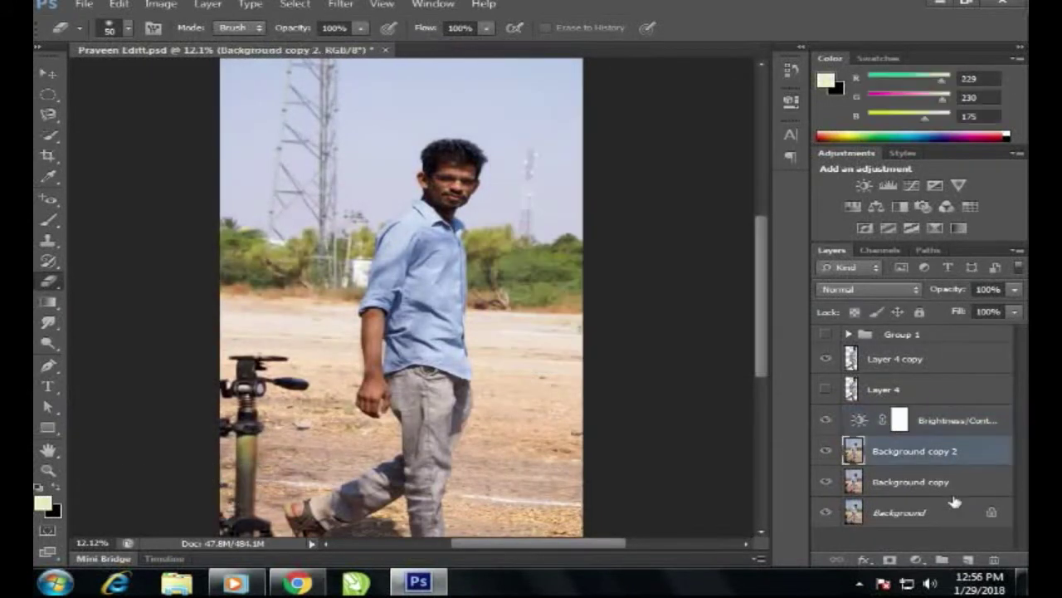
Step: Brighten Layer 4 copy with a Curves lift from input 122 to output 141
left_click(895, 359)
key("ctrl+m")
left_click_drag(716, 309, 715, 300)
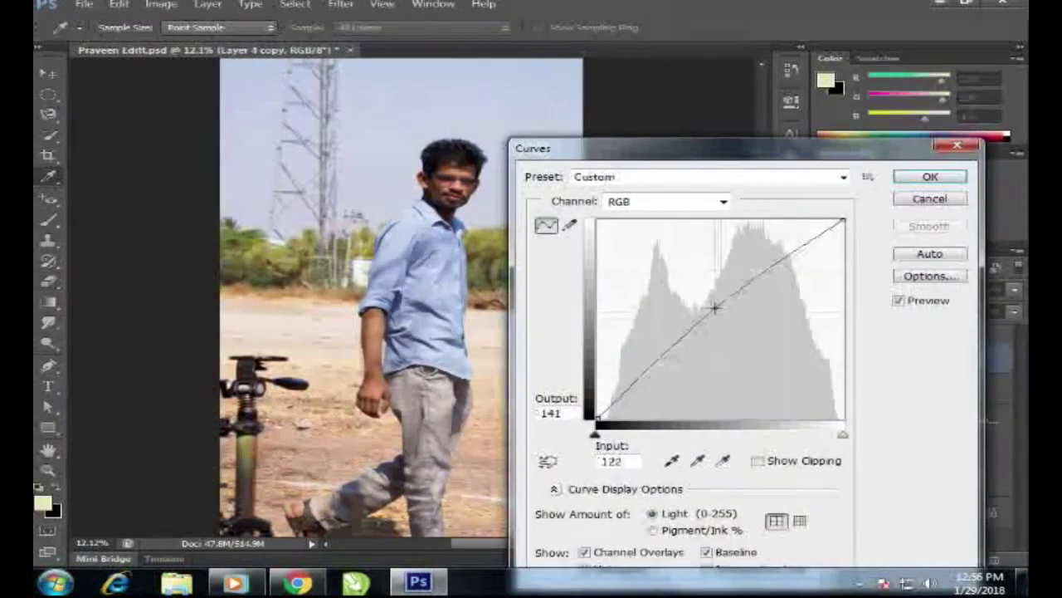
key("Return")
scroll(287, 278, "up", 2)
scroll(194, 103, "up", 2)
Step: Select the arm skin, feather its edge by 4, and brighten it with Curves
key("w")
scroll(497, 98, "up", 2)
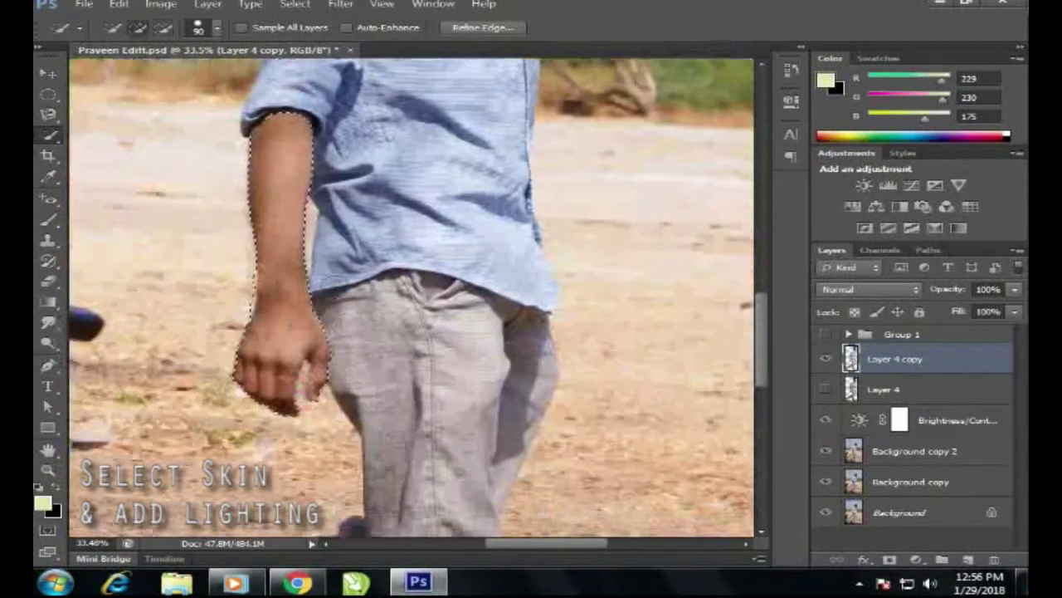
left_click(483, 27)
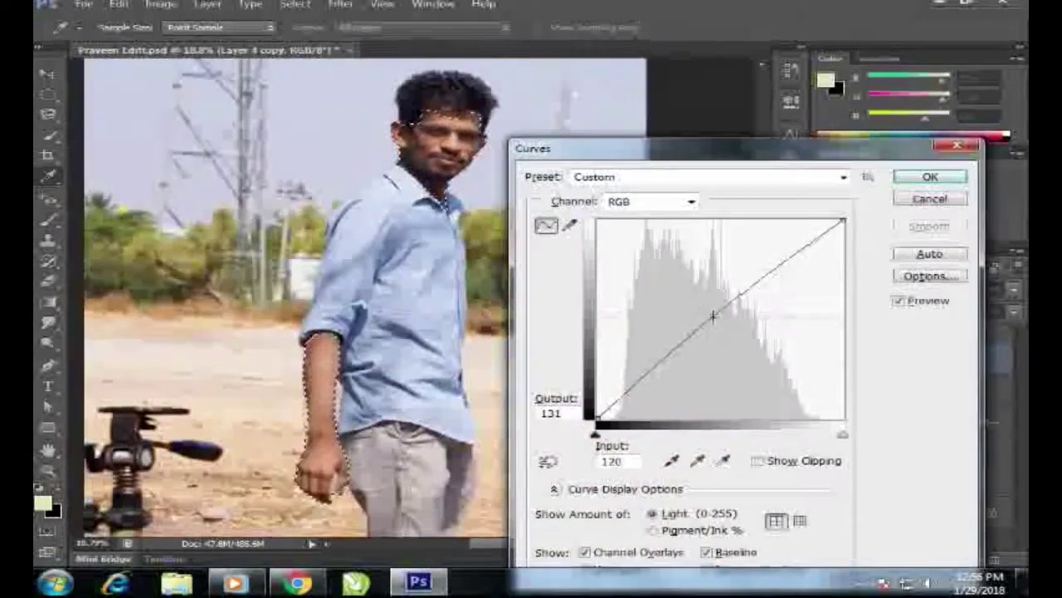
left_click_drag(712, 316, 710, 311)
key("Return")
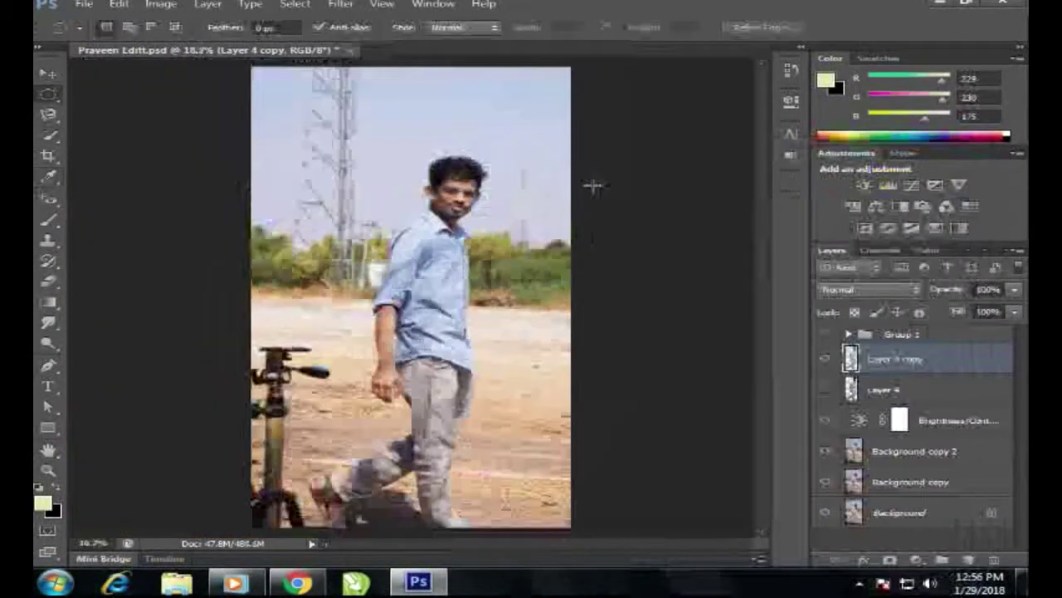
Step: Apply Dry Brush (size 10, detail 10, texture 1) to Background copy 2
left_click(873, 448)
left_click(384, 5)
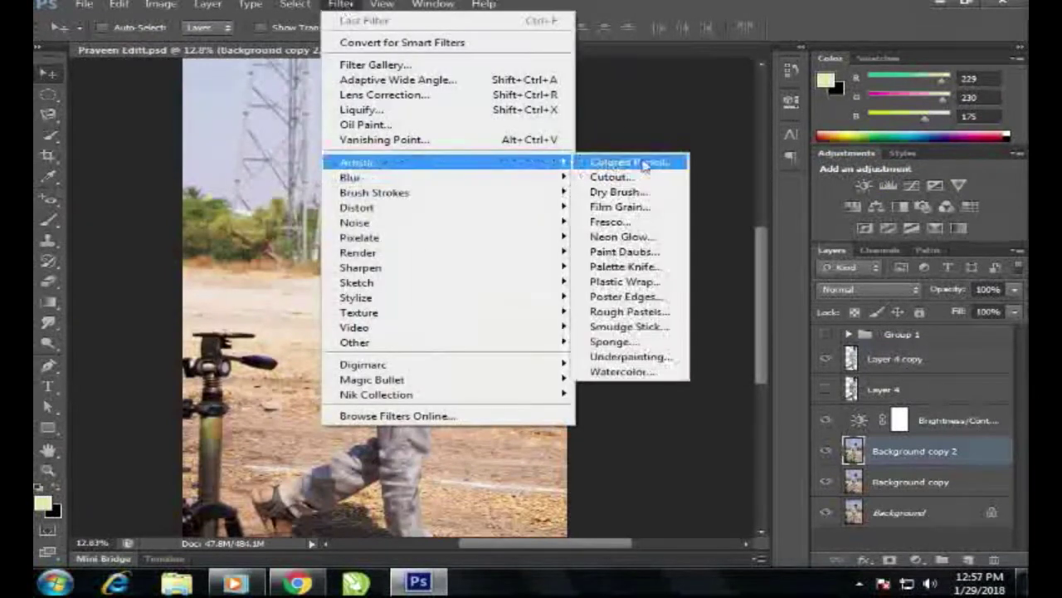
left_click(615, 180)
left_click(148, 545)
left_click(161, 285)
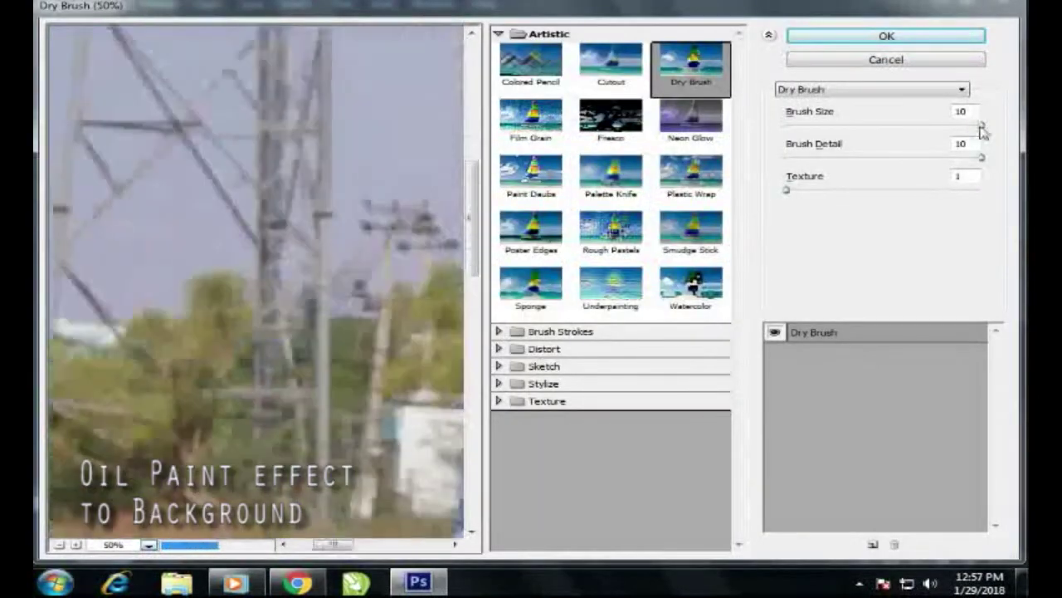
left_click(826, 191)
key("Return")
Step: Reapply Dry Brush and soften Background copy 2 with a Gaussian blur
left_click(341, 4)
left_click(628, 194)
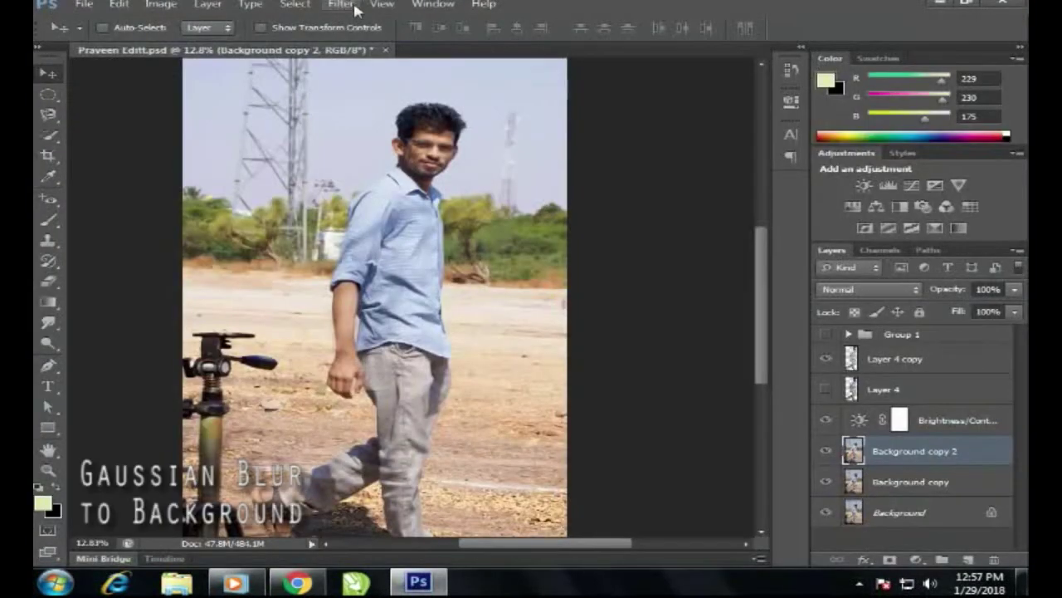
left_click(340, 4)
left_click(628, 289)
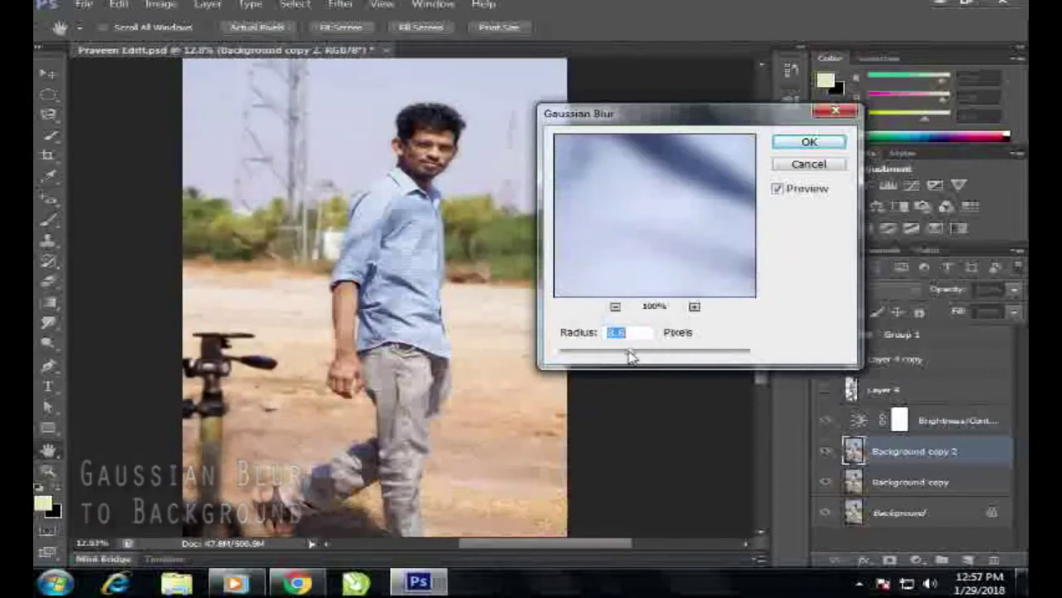
left_click(809, 140)
left_click(895, 358)
scroll(398, 360, "up", 3)
Step: Zoom in on the man's hand and arm to erase the leftover background fringe
key("b")
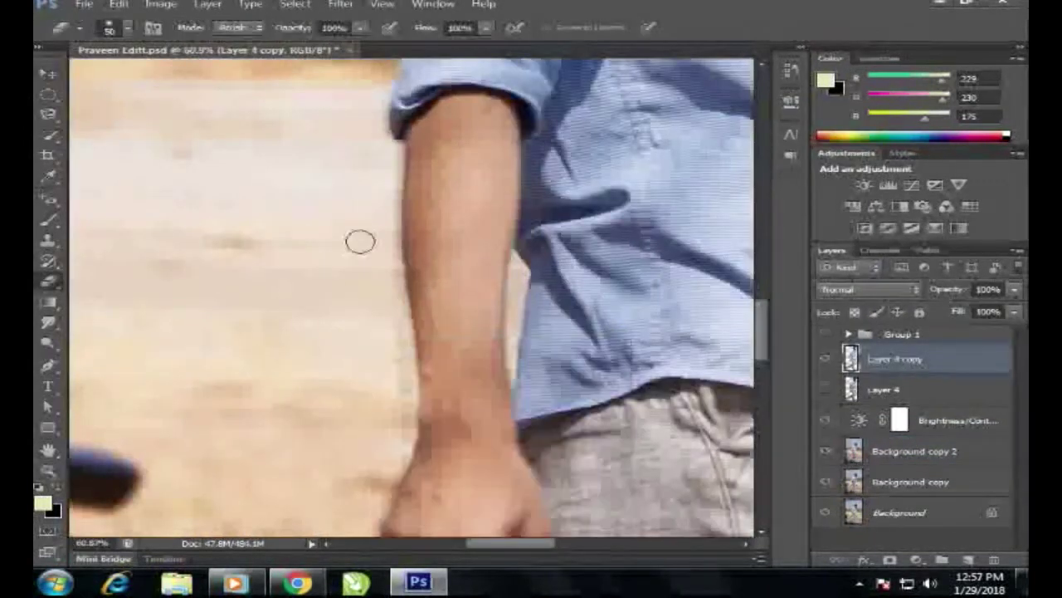
scroll(360, 242, "up", 2)
scroll(415, 216, "up", 2)
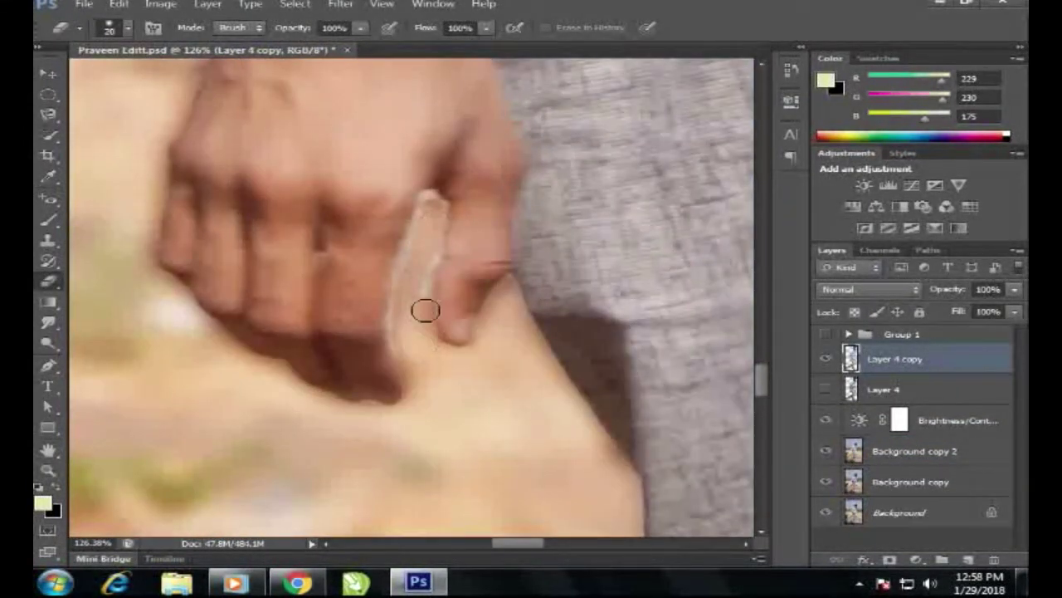
scroll(408, 358, "up", 5)
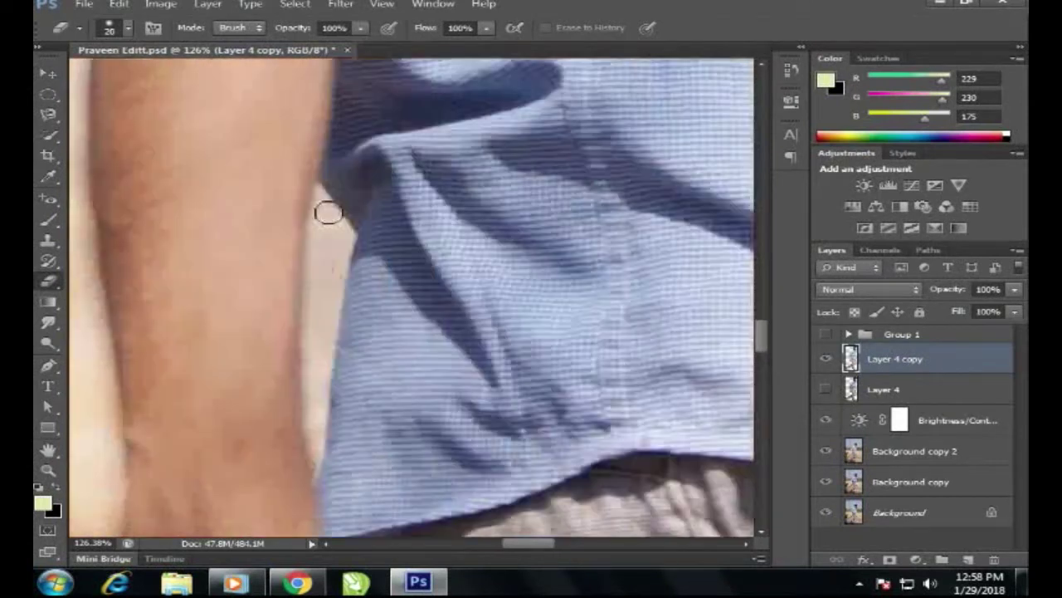
scroll(318, 424, "up", 3)
scroll(372, 266, "down", 3)
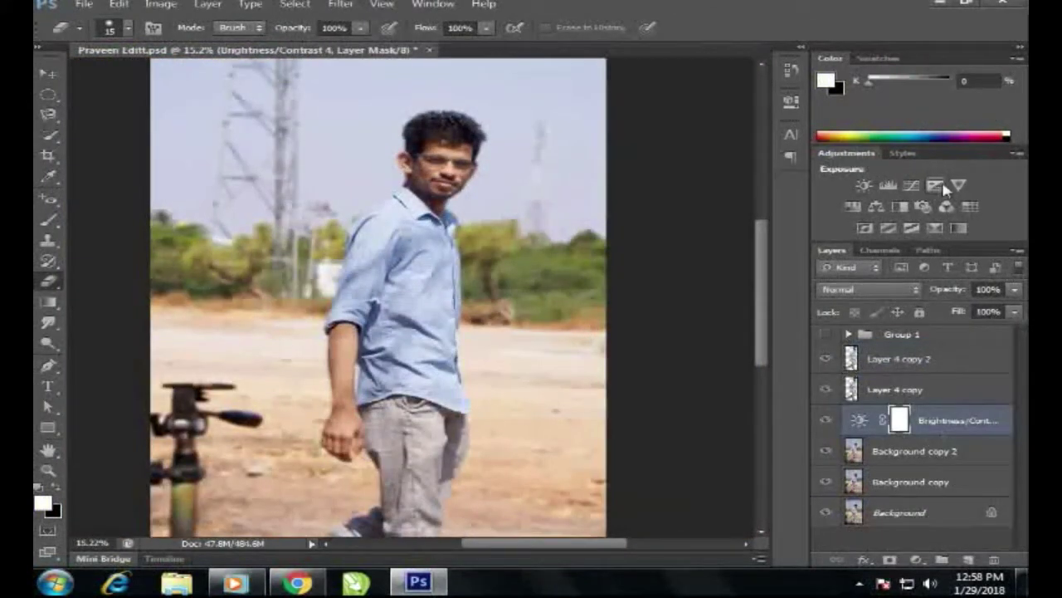
Step: Add a Vibrance layer with vibrance +23 and saturation +74
left_click(959, 185)
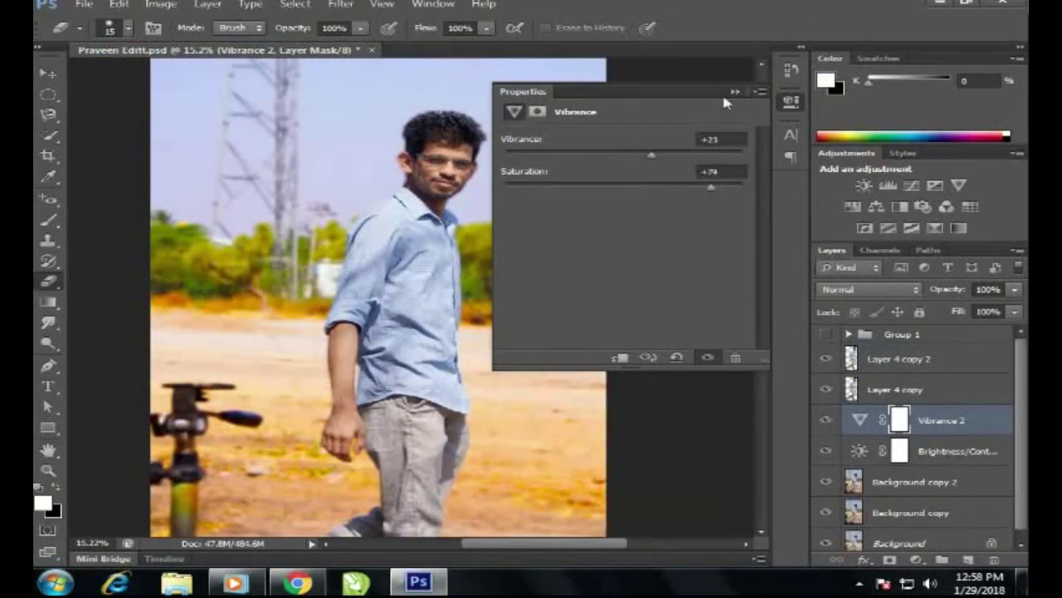
left_click(735, 91)
left_click(913, 482)
Step: Apply a 15 px Field Blur to Background copy 2
left_click(340, 5)
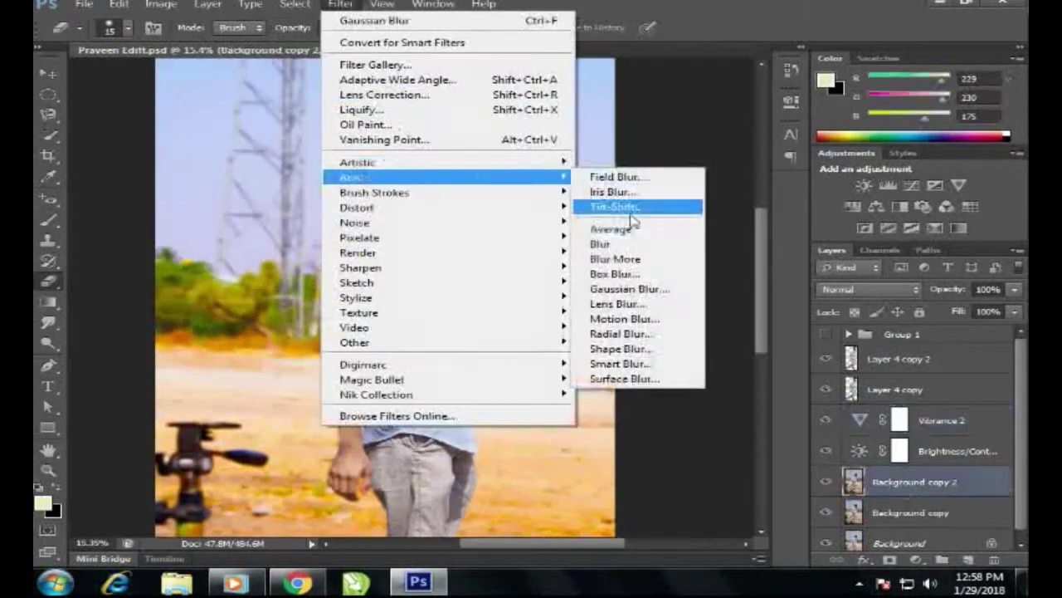
left_click(623, 174)
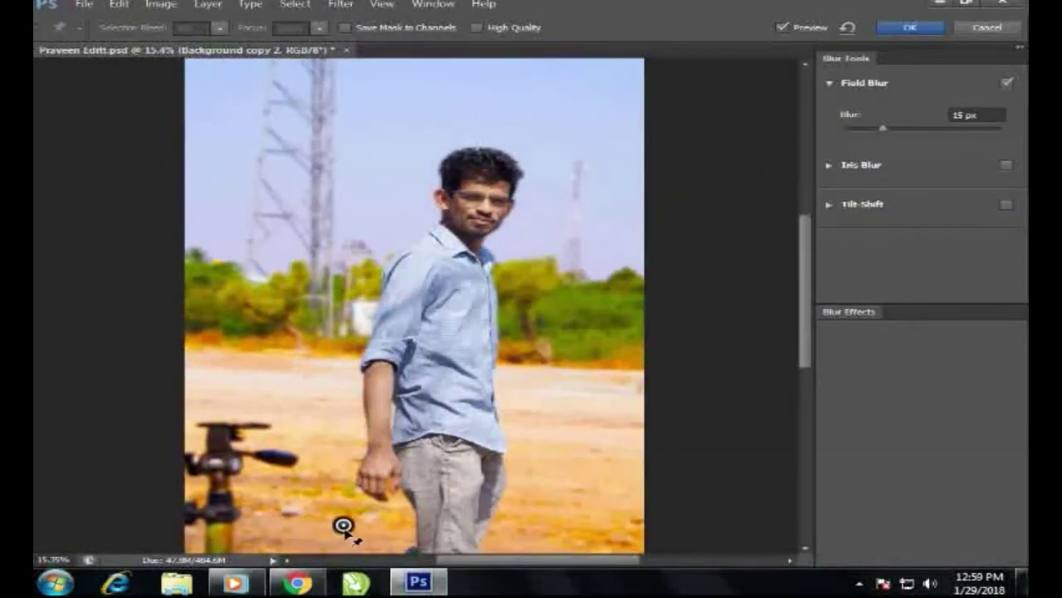
left_click(987, 28)
scroll(564, 290, "down", 3)
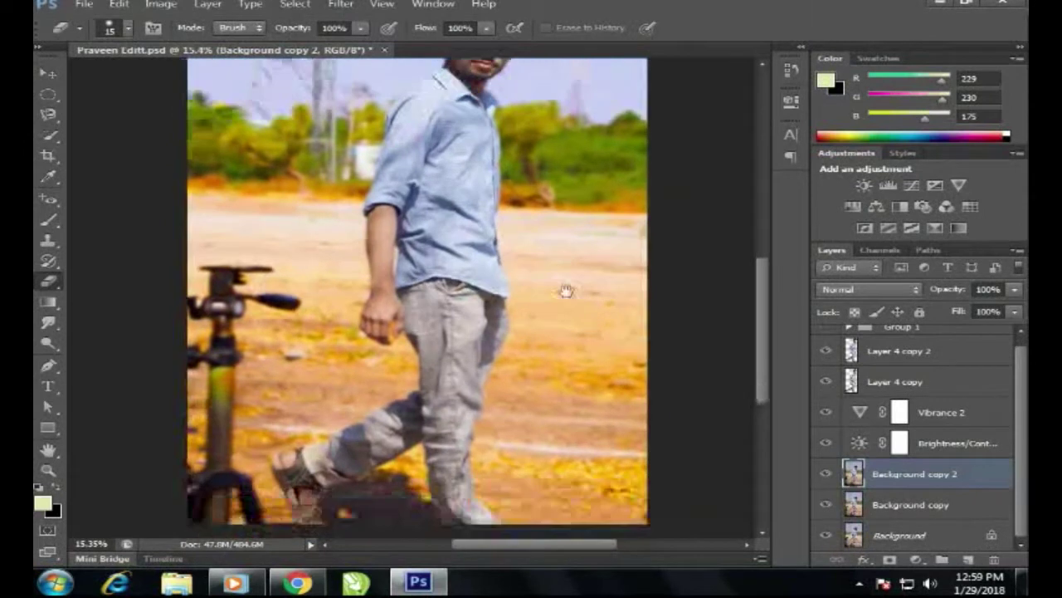
scroll(546, 423, "down", 2)
Step: Enlarge the soft eraser brush and select the Layer 4 copy 2 layer
right_click(490, 466)
key("Escape")
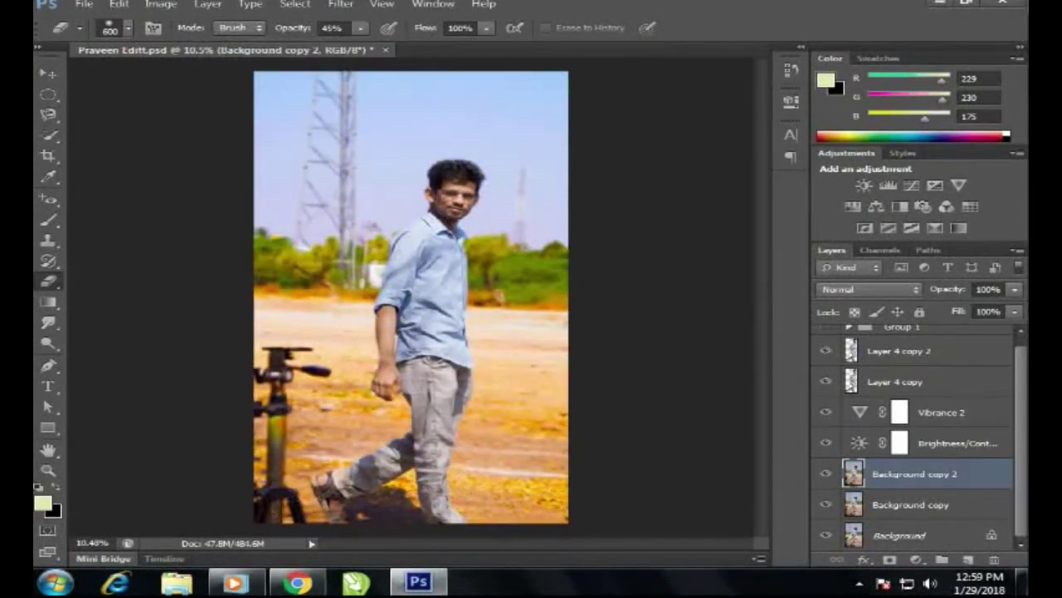
key("v")
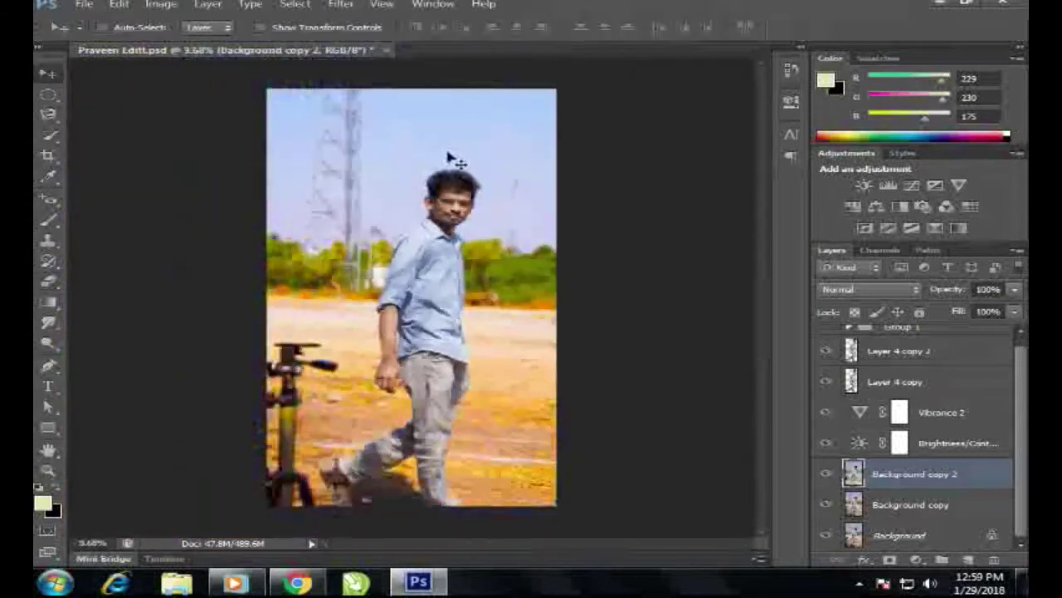
left_click(969, 410)
left_click(929, 353)
Step: Erase the blurred halo around the man on Background copy 2 and hide Background copy
scroll(440, 184, "up", 3)
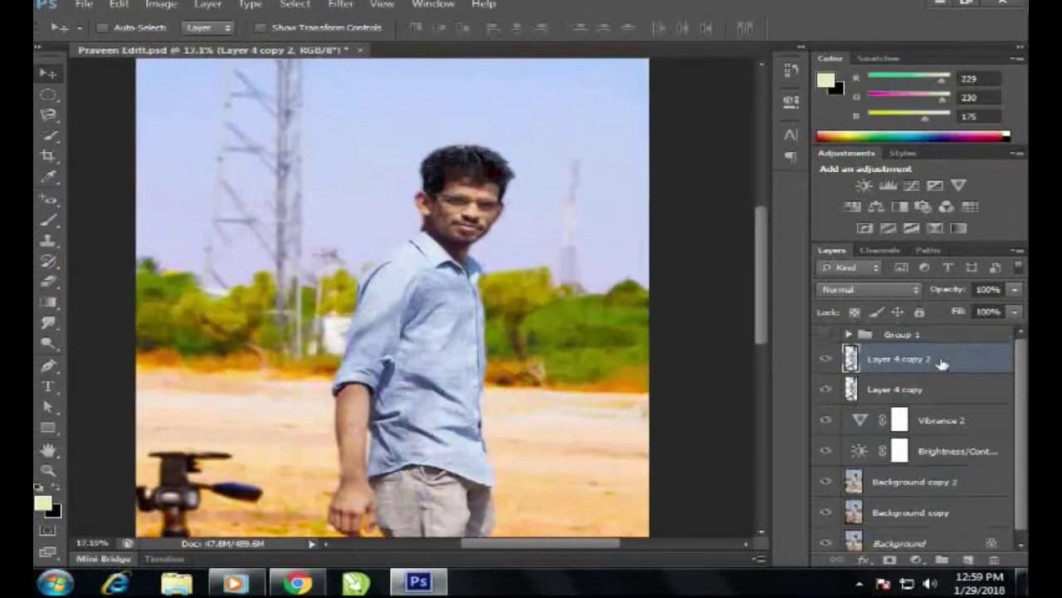
scroll(464, 249, "up", 2)
scroll(474, 285, "down", 2)
scroll(475, 285, "up", 2)
key("e")
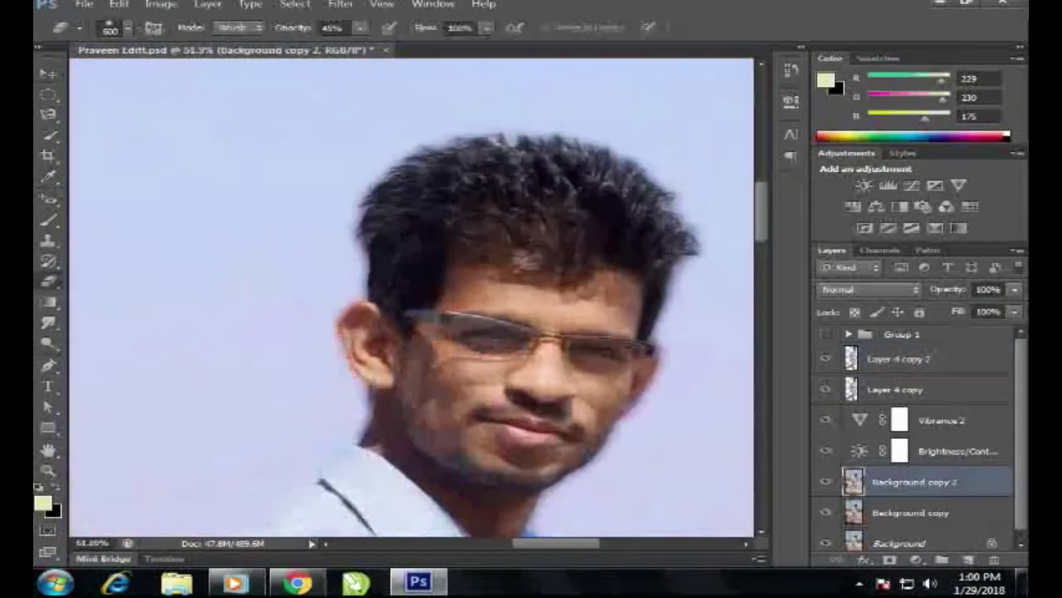
left_click_drag(376, 256, 304, 293)
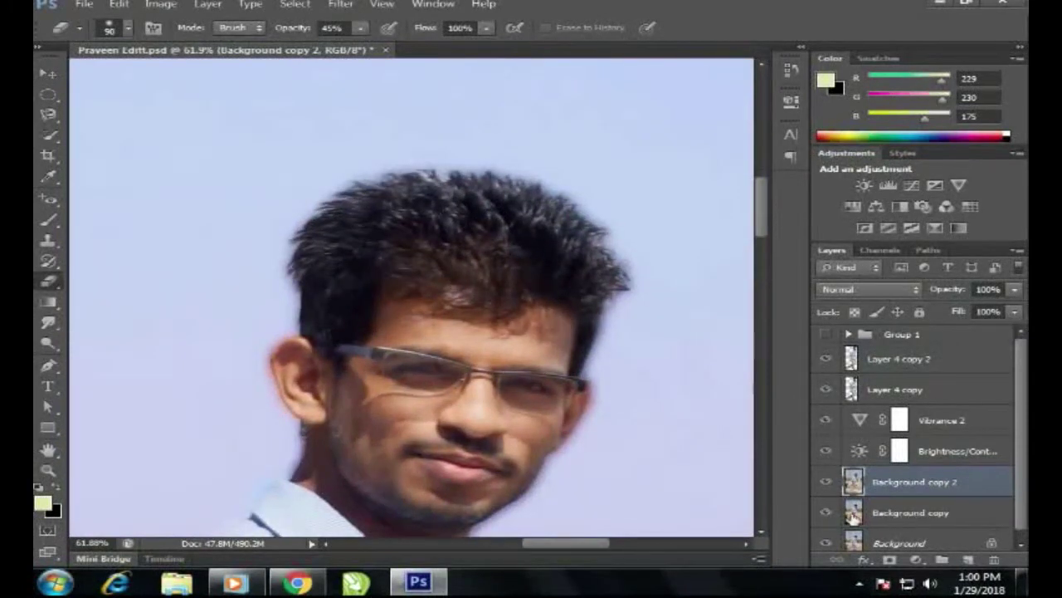
left_click(825, 512)
Step: Pan and zoom to check the erased edges, then select Layer 4 copy 2
scroll(547, 367, "down", 5)
scroll(457, 290, "up", 3)
scroll(365, 217, "up", 2)
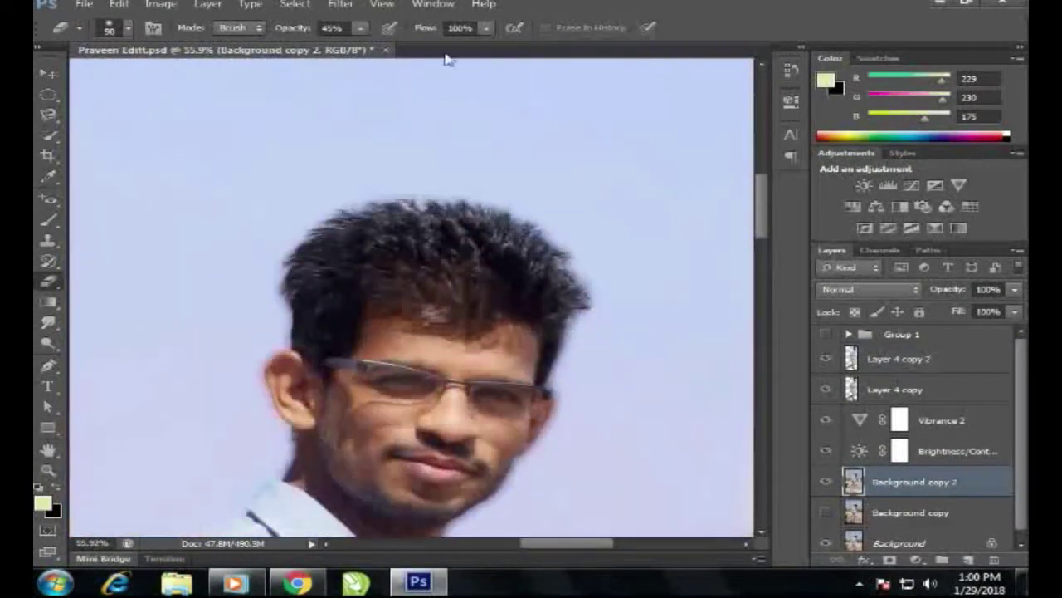
scroll(439, 515, "down", 3)
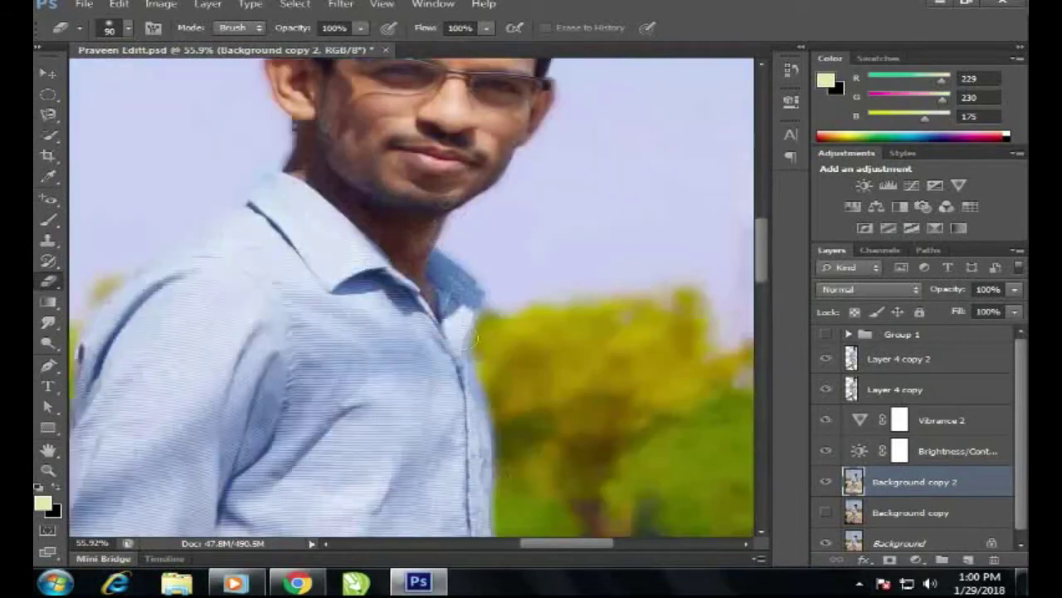
scroll(456, 373, "down", 3)
scroll(474, 249, "left", 3)
scroll(260, 401, "down", 5)
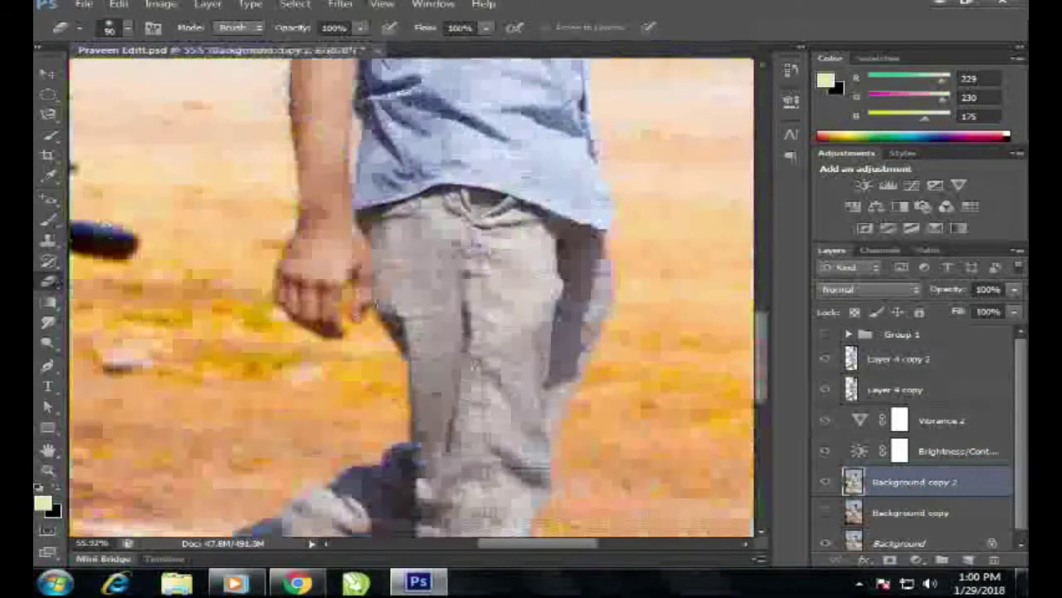
scroll(323, 265, "up", 3)
scroll(394, 166, "down", 3)
scroll(393, 166, "down", 2)
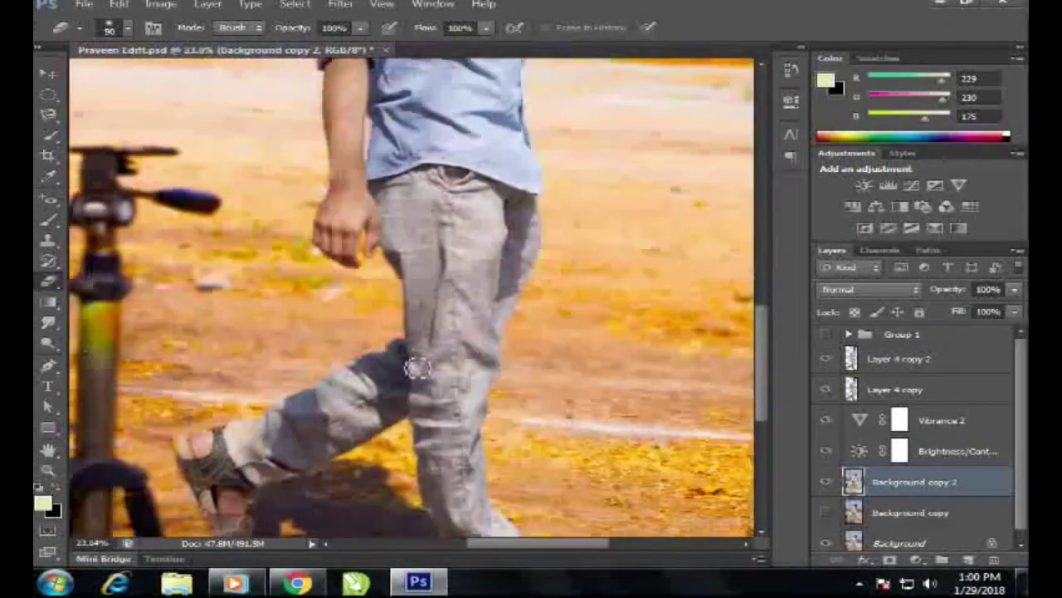
scroll(394, 166, "down", 2)
left_click(896, 359)
Step: Smudge wispy strands along the hair outline of Layer 4 copy at 51% strength
left_click(895, 390)
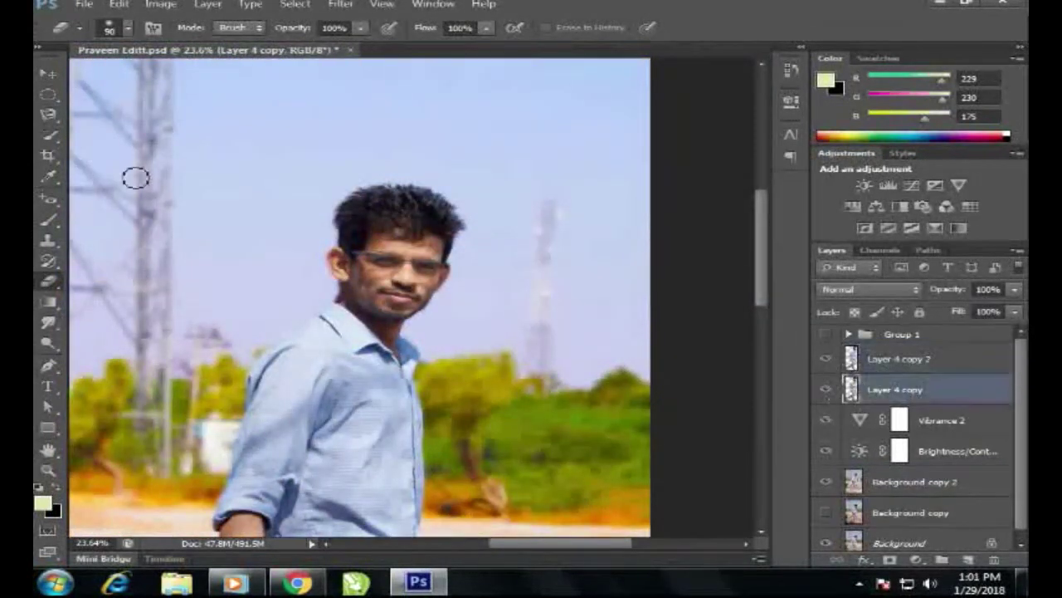
key("r")
right_click(357, 173)
scroll(368, 162, "up", 4)
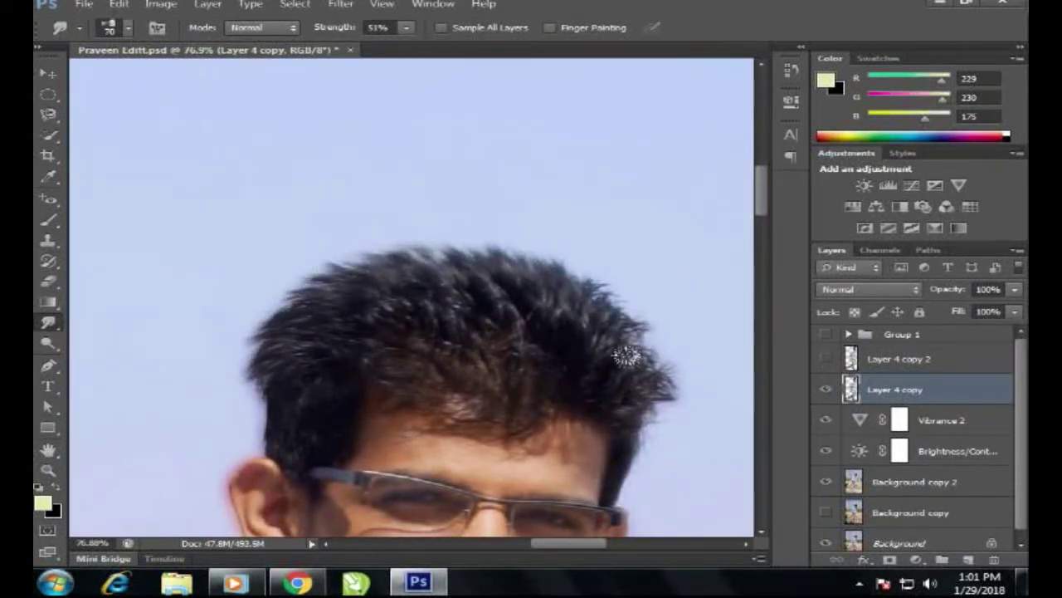
left_click_drag(627, 356, 492, 266)
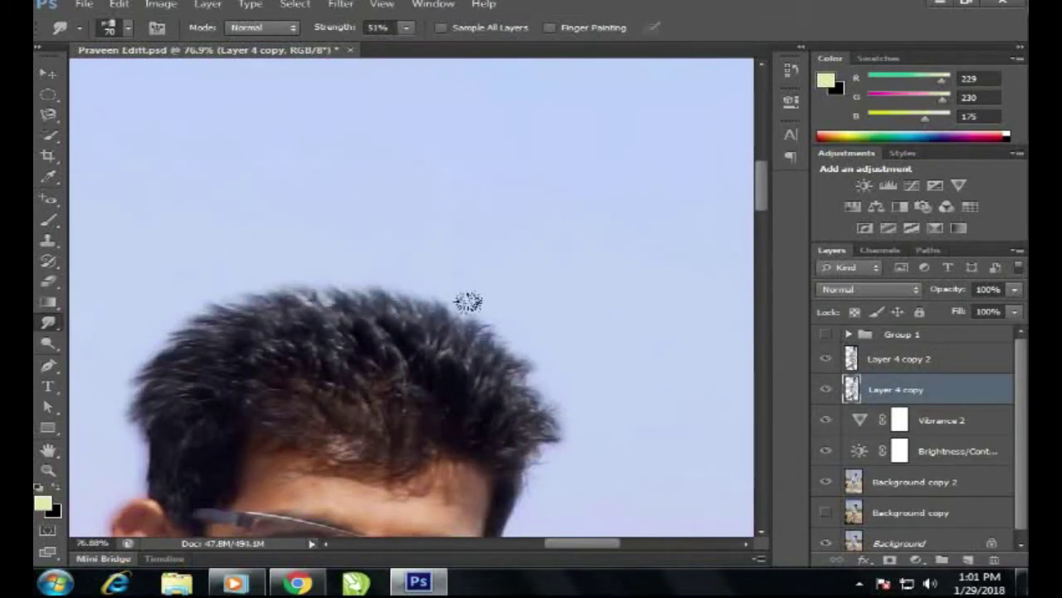
scroll(348, 398, "down", 5)
scroll(474, 284, "down", 5, "alt")
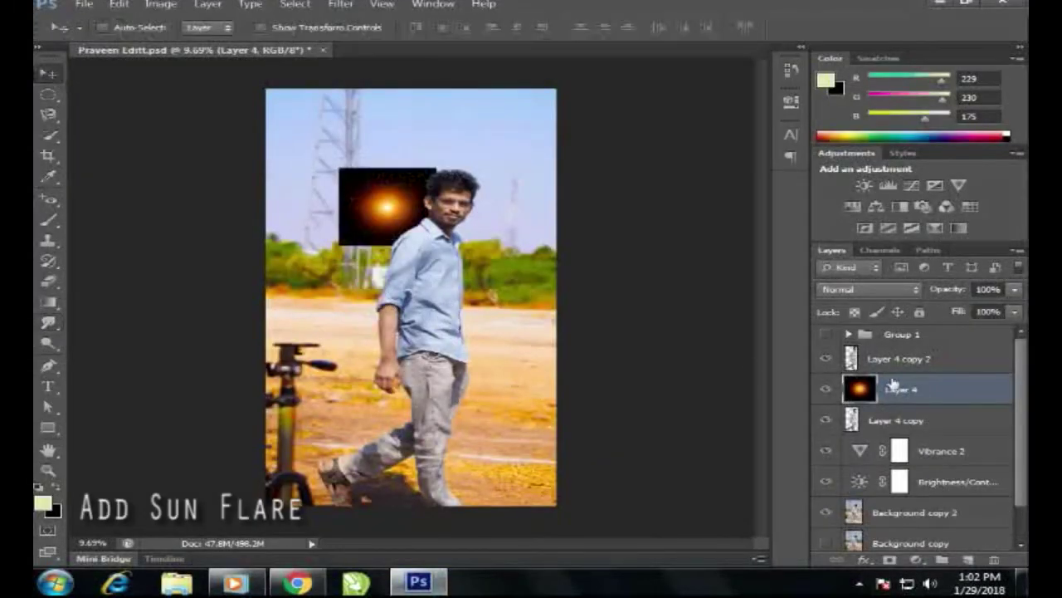
Step: Place the sun flare layer beneath the man, behind his shoulder, in Screen blend mode
left_click_drag(894, 384, 894, 432)
left_click_drag(534, 271, 564, 318)
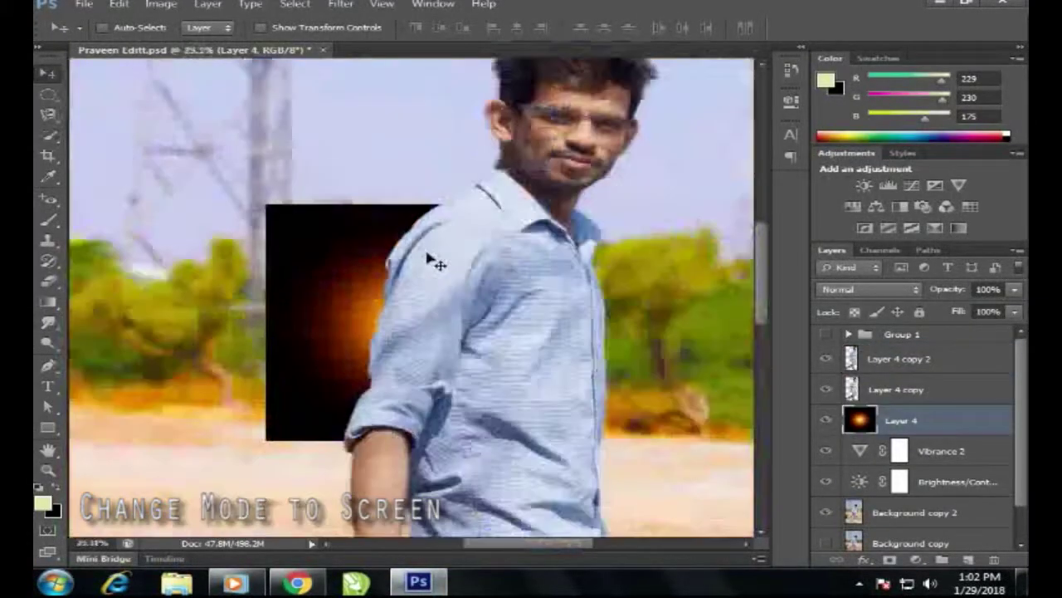
left_click(870, 289)
left_click(838, 192)
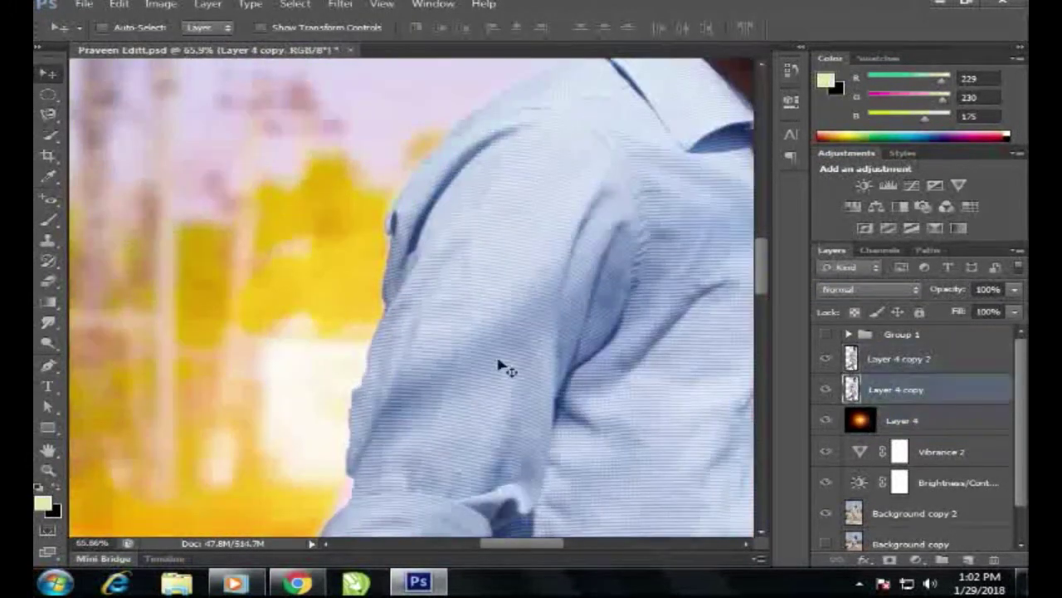
Step: Erase the glowing arm fringe on the man's cut-out layer
key("e")
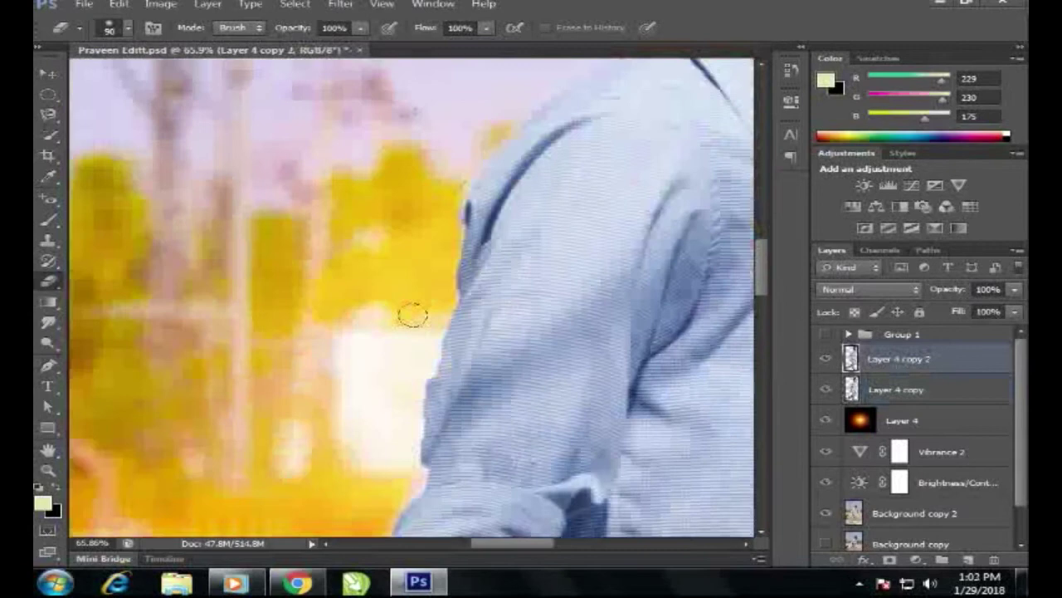
scroll(402, 332, "down", 3)
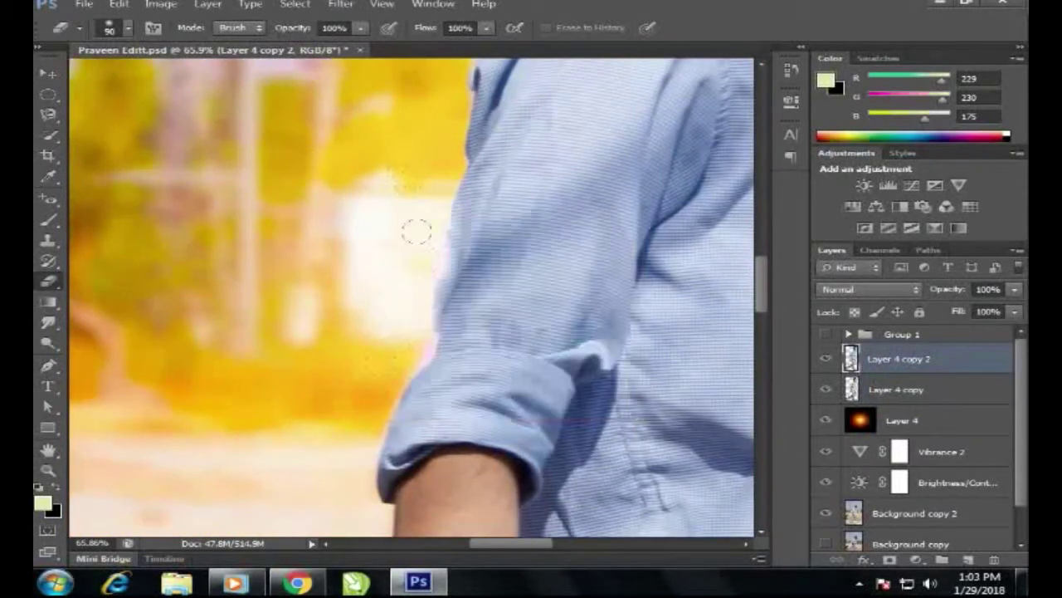
scroll(417, 233, "down", 2)
scroll(450, 126, "down", 2)
scroll(351, 368, "down", 2)
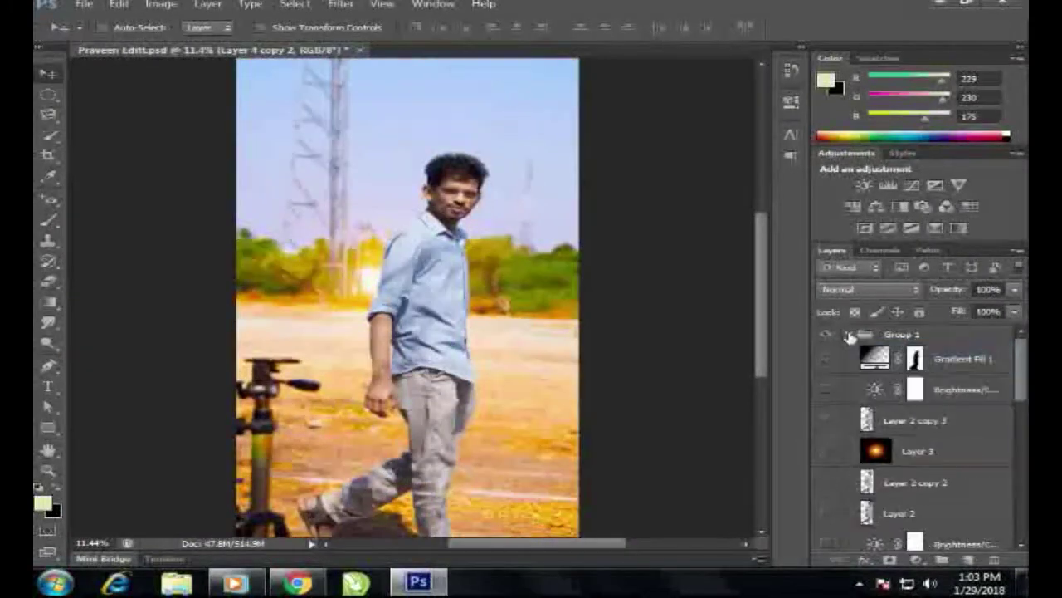
Step: Add a Brightness/Contrast adjustment layer with Brightness 15 and Contrast 3
left_click(848, 334)
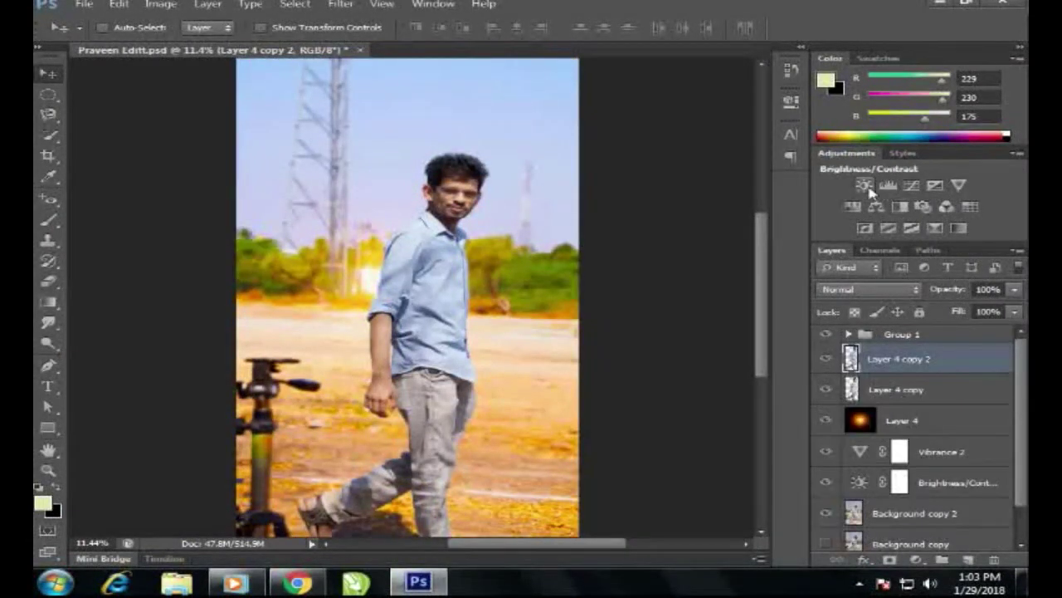
left_click(864, 184)
mouse_move(624, 178)
left_mouse_down()
mouse_move(670, 210)
mouse_move(628, 209)
left_mouse_up()
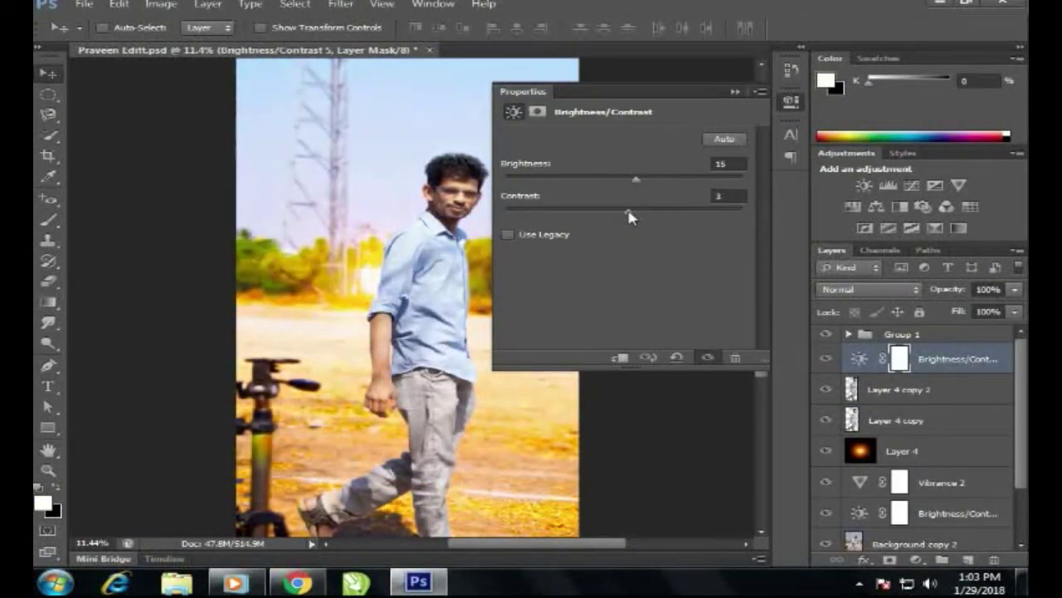
left_click(736, 91)
scroll(462, 373, "down", 2)
scroll(462, 426, "up", 5)
scroll(462, 427, "up", 3)
scroll(478, 375, "up", 1)
scroll(477, 375, "down", 4)
scroll(477, 375, "down", 1)
Step: Save the document, then start a Gradient Fill layer and cancel it
key("ctrl+s")
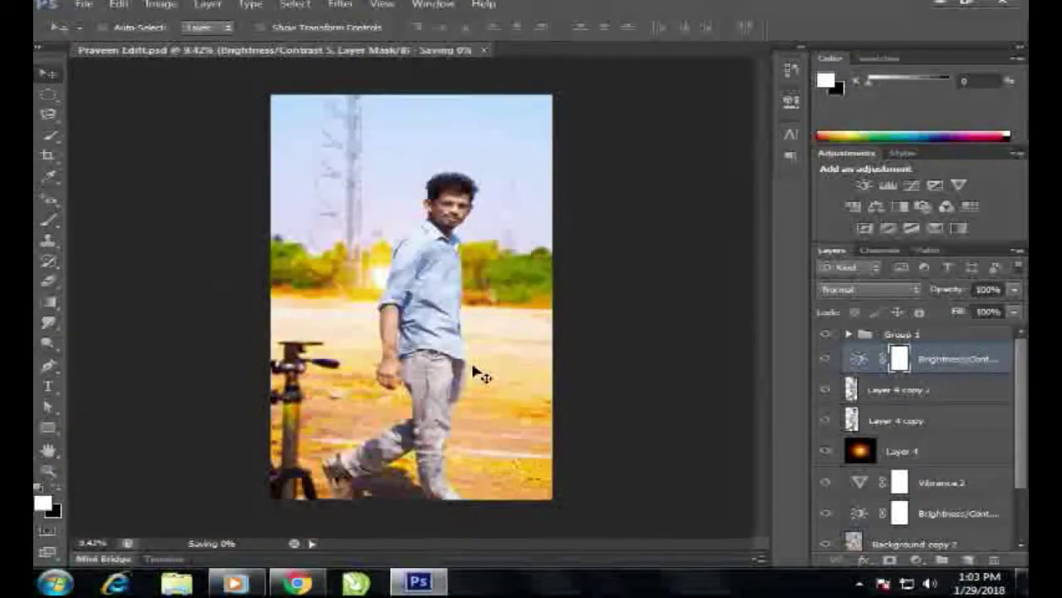
left_click(930, 560)
left_click(885, 235)
key("Escape")
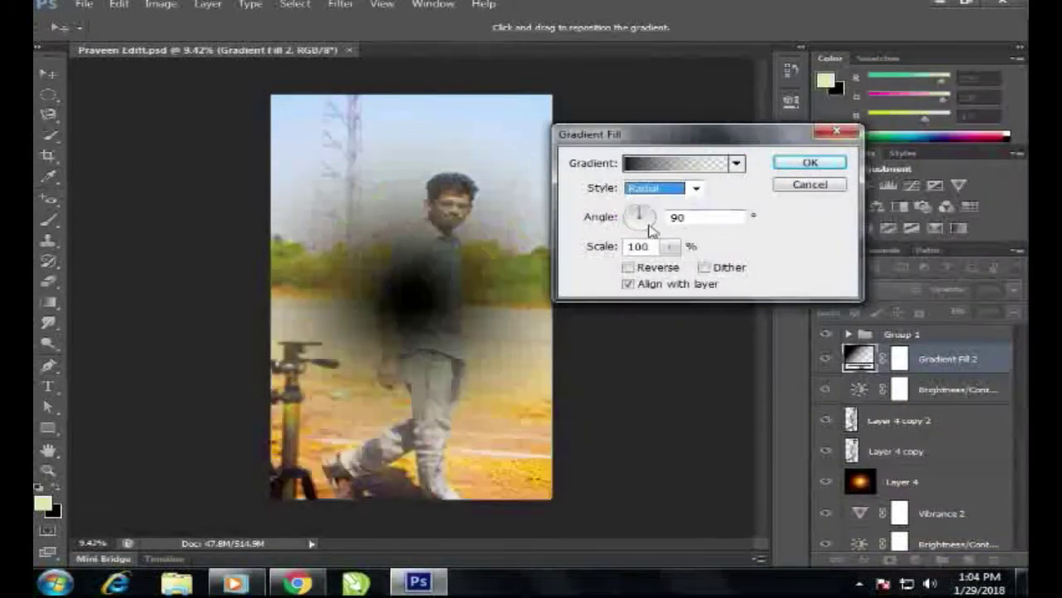
Step: Apply the radial gradient fill at 279% scale and angle -101.31
left_click_drag(669, 246, 690, 269)
left_click(638, 222)
left_click(809, 163)
key("b")
scroll(465, 265, "up", 3)
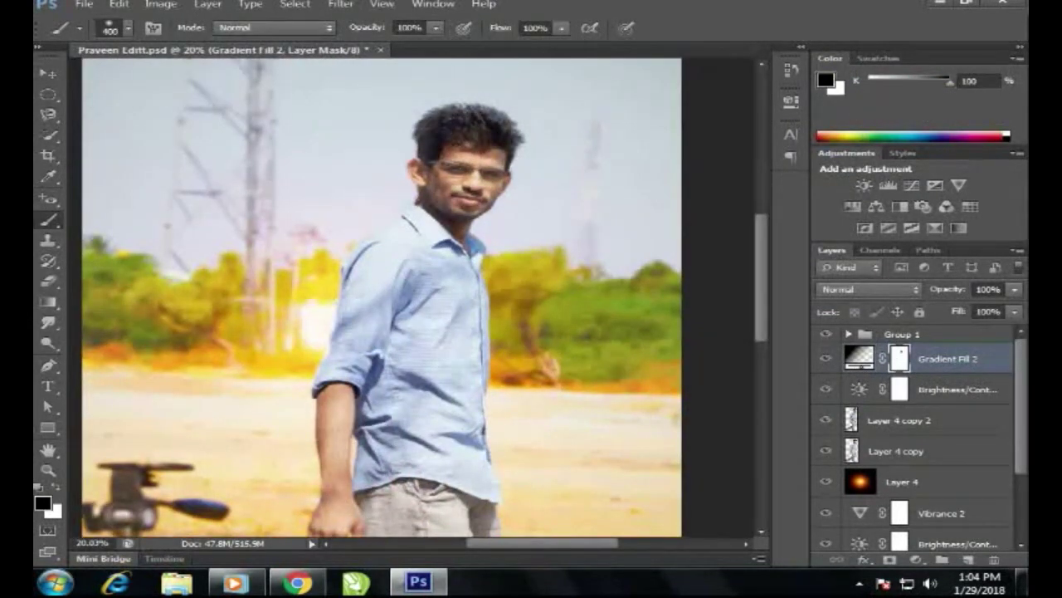
scroll(471, 265, "down", 3)
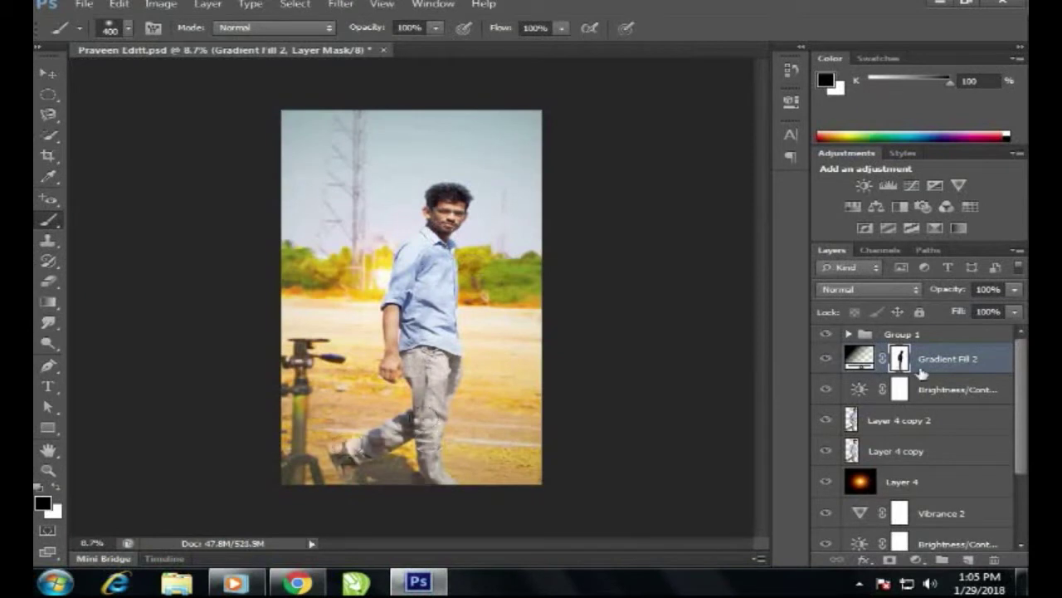
Step: Revise the gradient fill to angle 32.01 and a scale above 228%
double_click(860, 359)
left_click(644, 219)
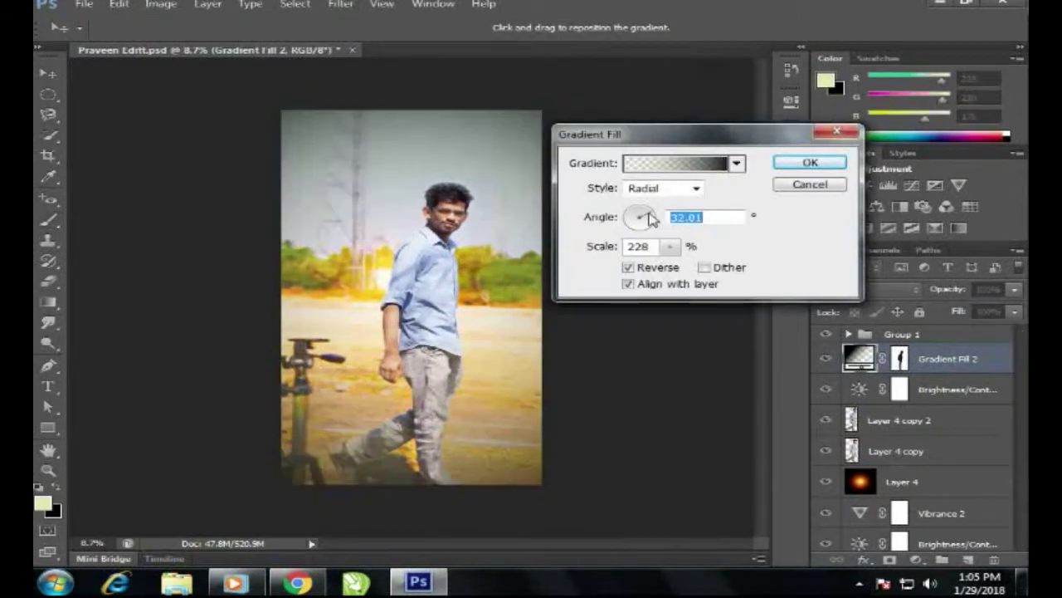
left_click_drag(670, 246, 688, 266)
left_click(809, 163)
Step: Brush black on the gradient fill's mask over the man so he stays clear
key("b")
scroll(413, 394, "up", 2)
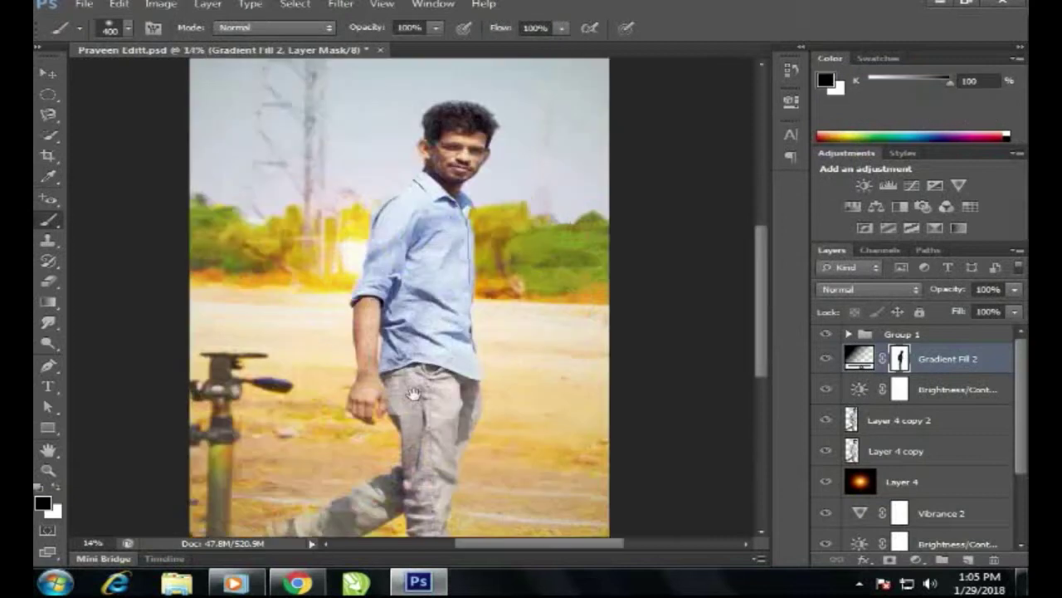
left_click_drag(413, 394, 440, 321)
scroll(440, 321, "up", 2)
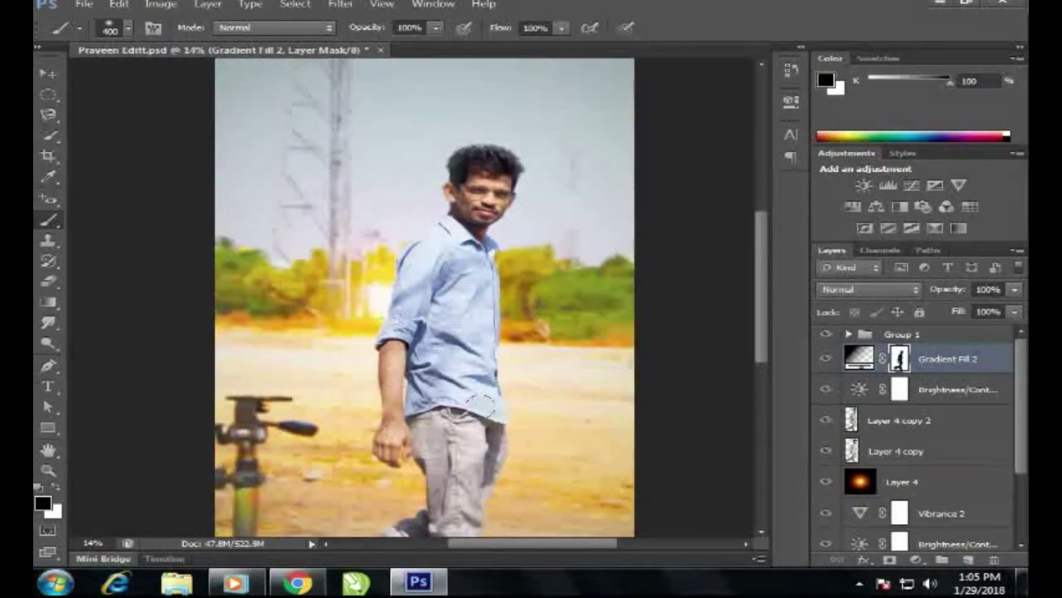
scroll(440, 321, "up", 2)
scroll(444, 316, "down", 2)
scroll(444, 316, "down", 2)
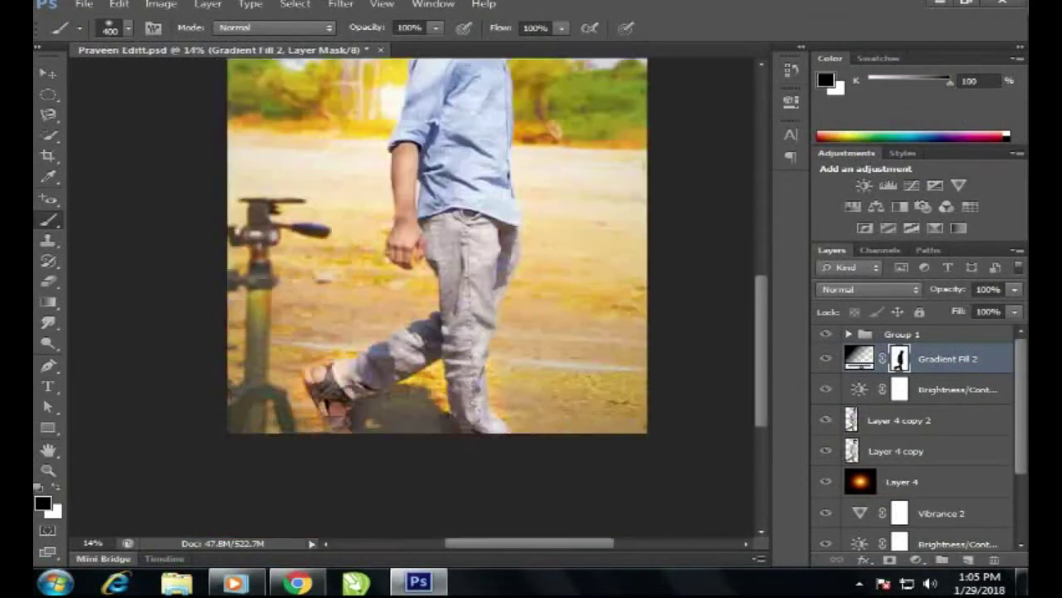
scroll(479, 289, "down", 3)
scroll(433, 321, "up", 2)
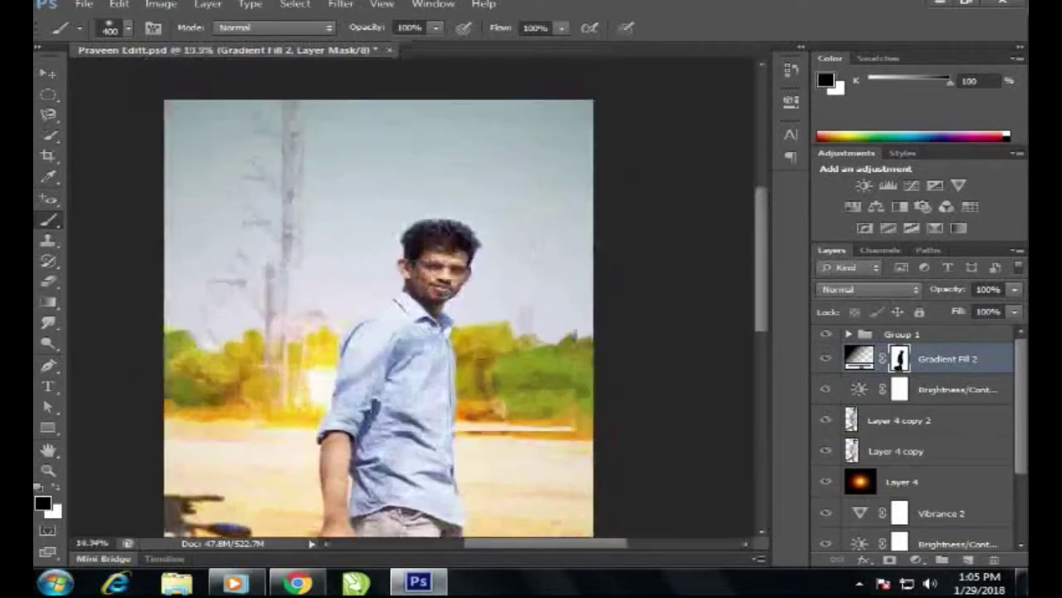
scroll(384, 174, "down", 1)
left_click(948, 389)
left_click(949, 359)
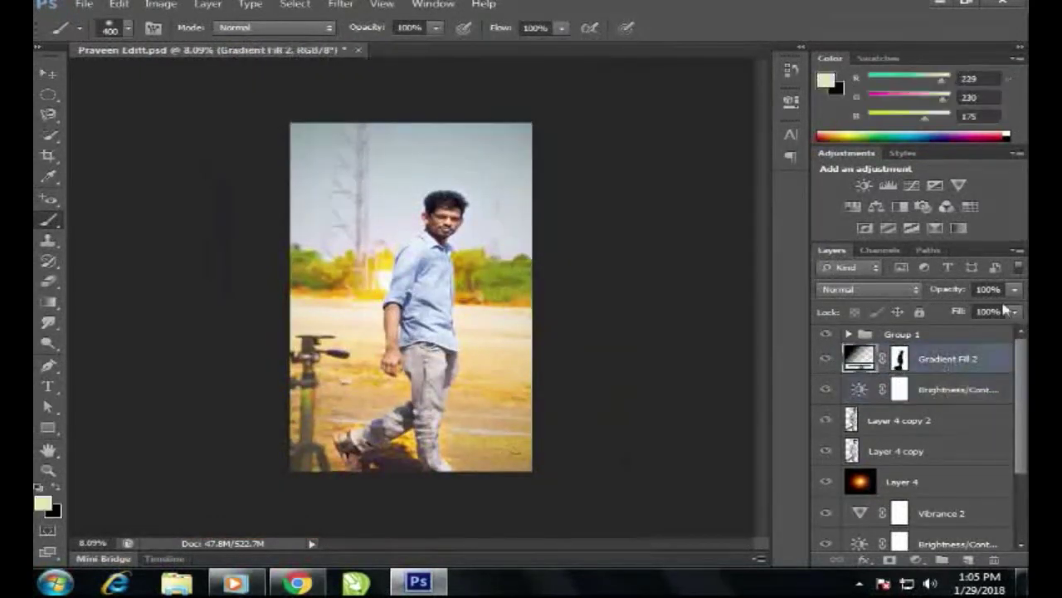
Step: Save, then draw a no-fill, white-stroke rectangle just inside the photo edges
left_click(955, 333)
key("ctrl+s")
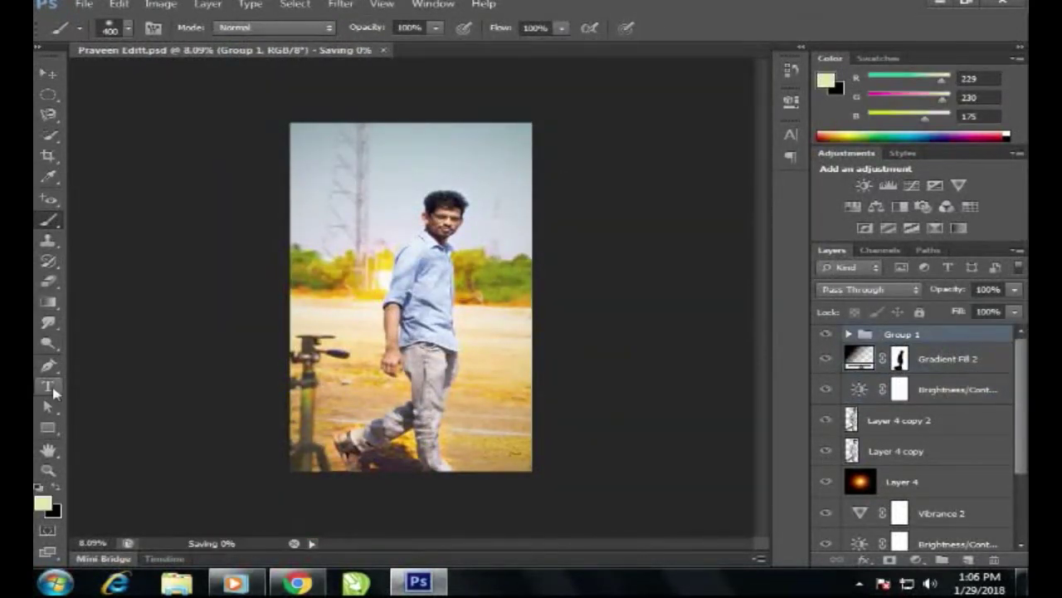
left_click(48, 428)
left_click(206, 28)
left_click(292, 126)
left_click(634, 232)
left_click_drag(292, 126, 528, 470)
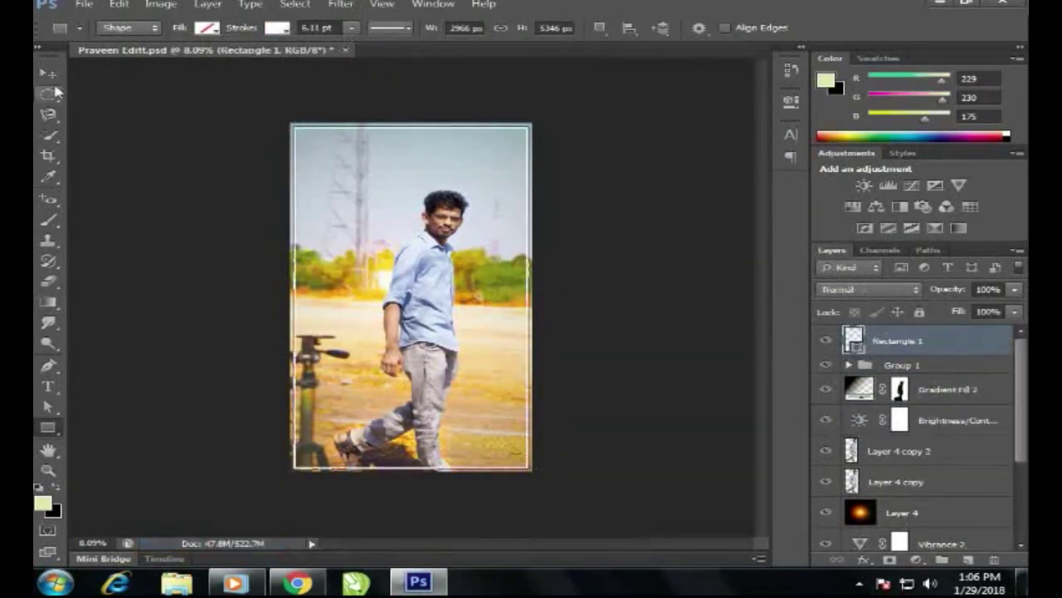
Step: Fit the image on screen and select the frame rectangle and Layer 4 copy 2 layers
left_click(48, 73)
left_click(946, 389)
key("ctrl+0")
left_click(47, 429)
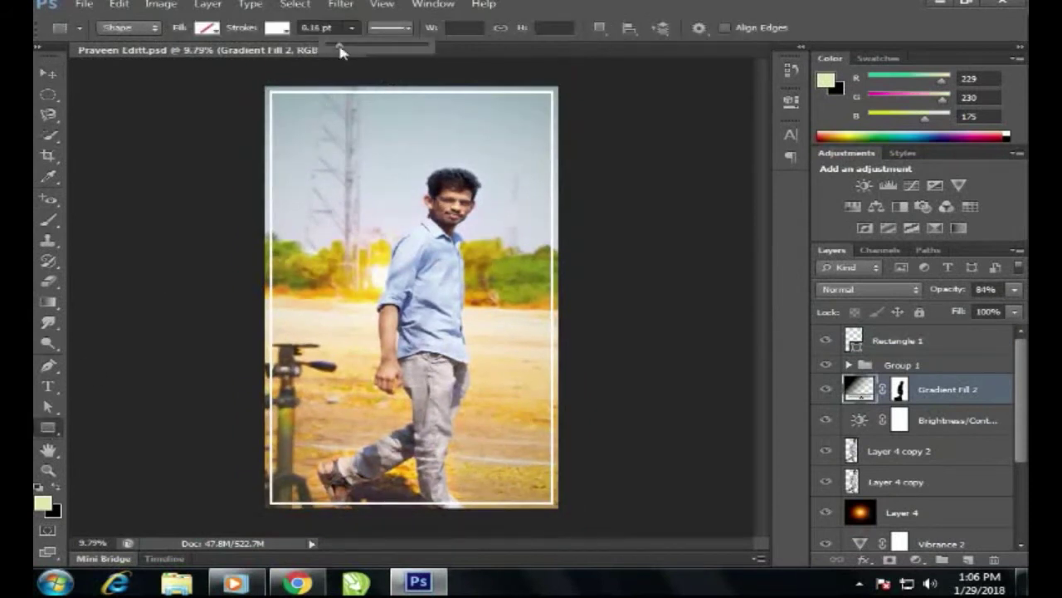
key("alt+period")
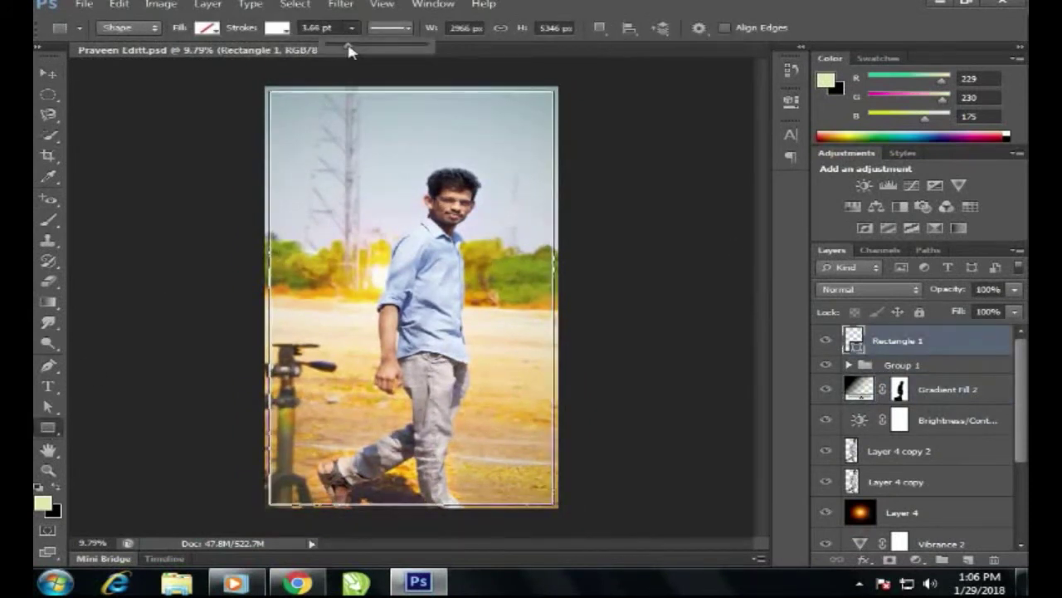
key("v")
left_click(940, 448)
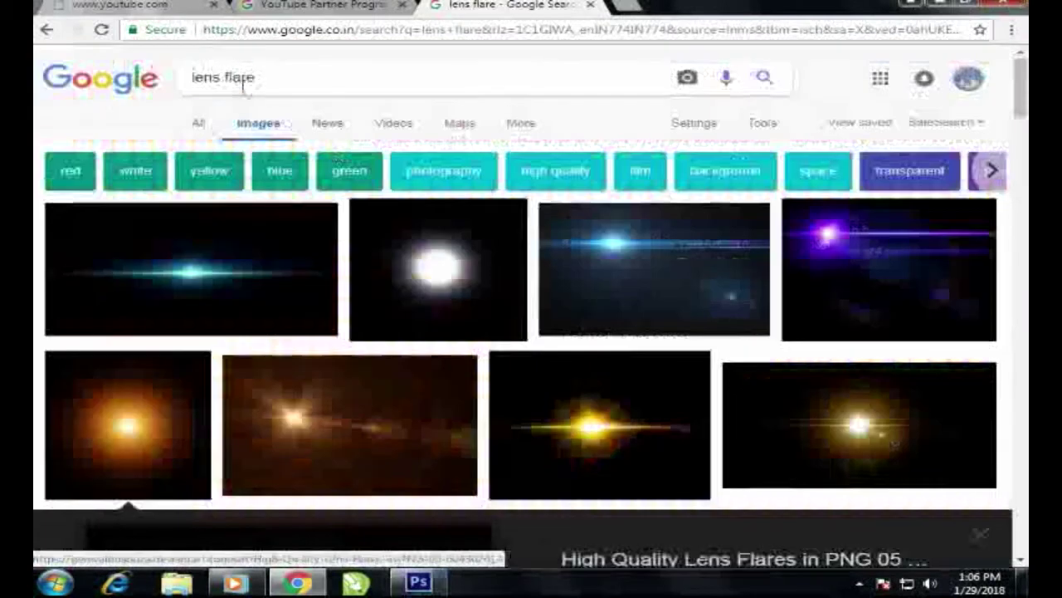
Step: Search images for 'atitude q' attitude quotes and open the chosen quote image
type("atitude q")
key("Return")
scroll(478, 350, "down", 3)
scroll(479, 350, "down", 2)
scroll(479, 350, "down", 2)
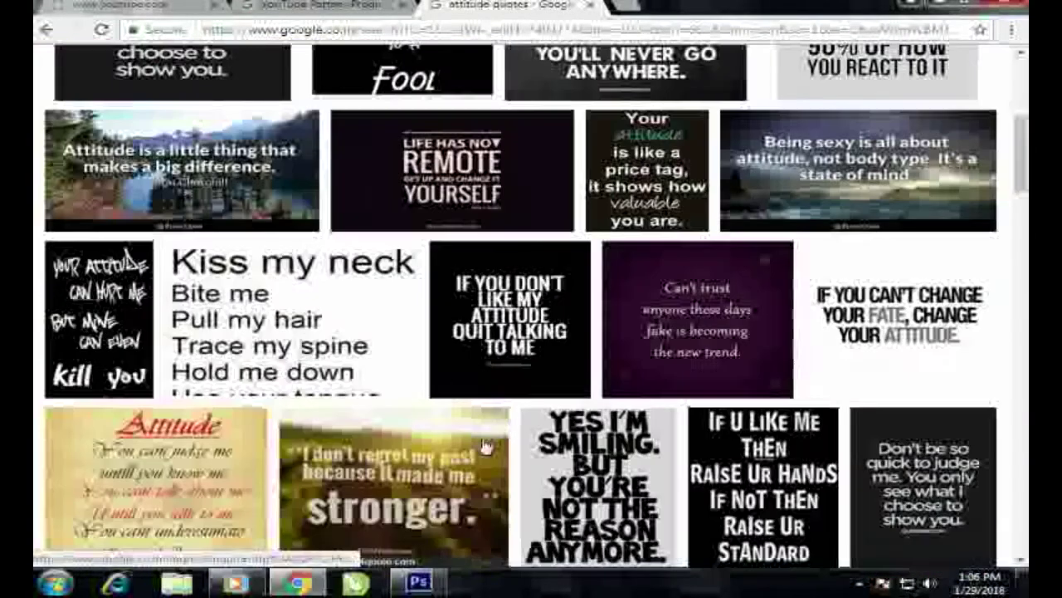
scroll(479, 350, "down", 5)
left_click(712, 83)
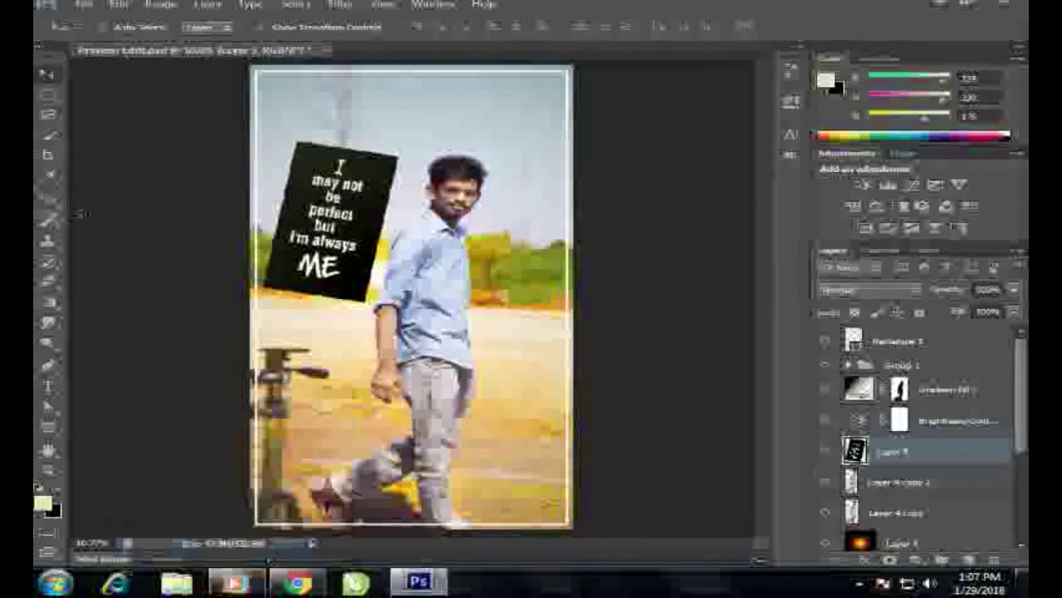
Step: Select and delete the quote image's black background
key("ctrl+plus")
right_click(47, 134)
left_click(116, 152)
right_click(387, 335)
left_click(454, 335)
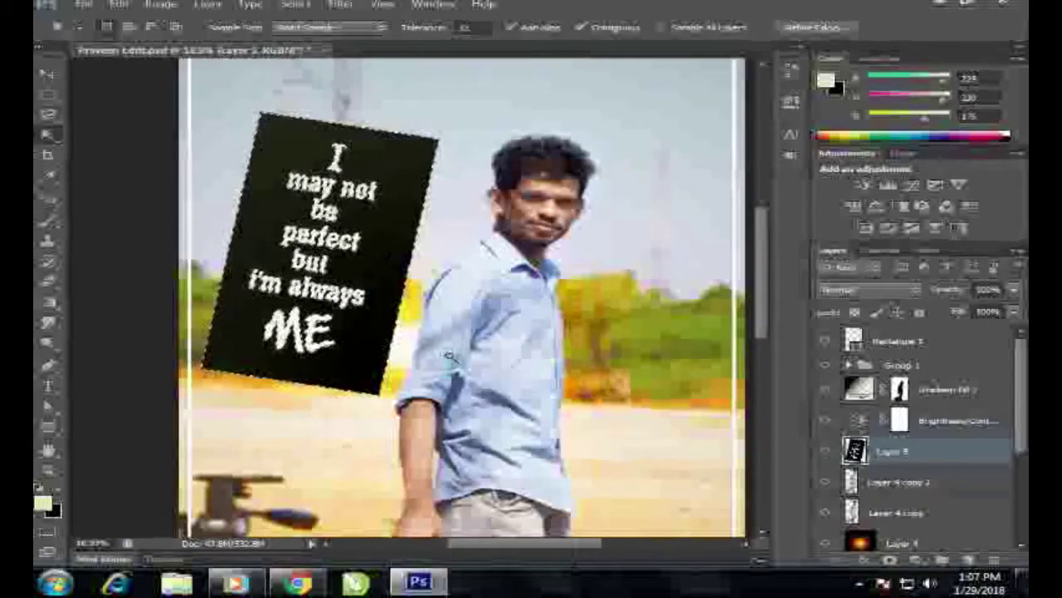
key("Delete")
Step: Blend the quote layer in Screen mode and move it above the frame
left_click(869, 288)
left_click(893, 126)
key("v")
left_click_drag(887, 451, 902, 365)
key("ctrl+0")
key("ctrl+t")
key("Escape")
key("ctrl+z")
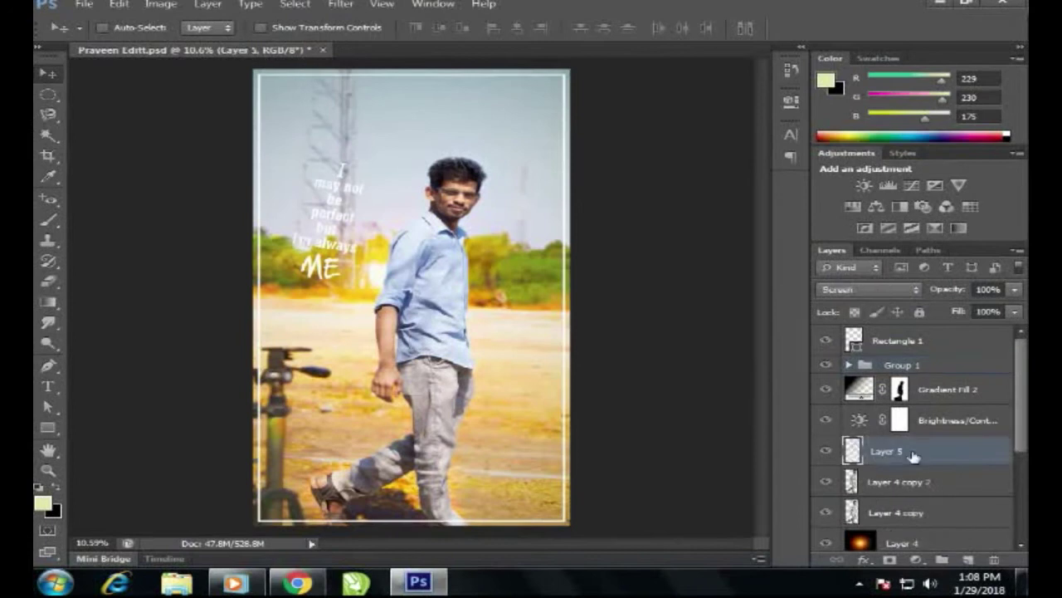
left_click_drag(877, 445, 884, 340)
Step: Enlarge the quote text over the sky with Free Transform
key("ctrl+t")
left_click_drag(368, 229, 391, 218)
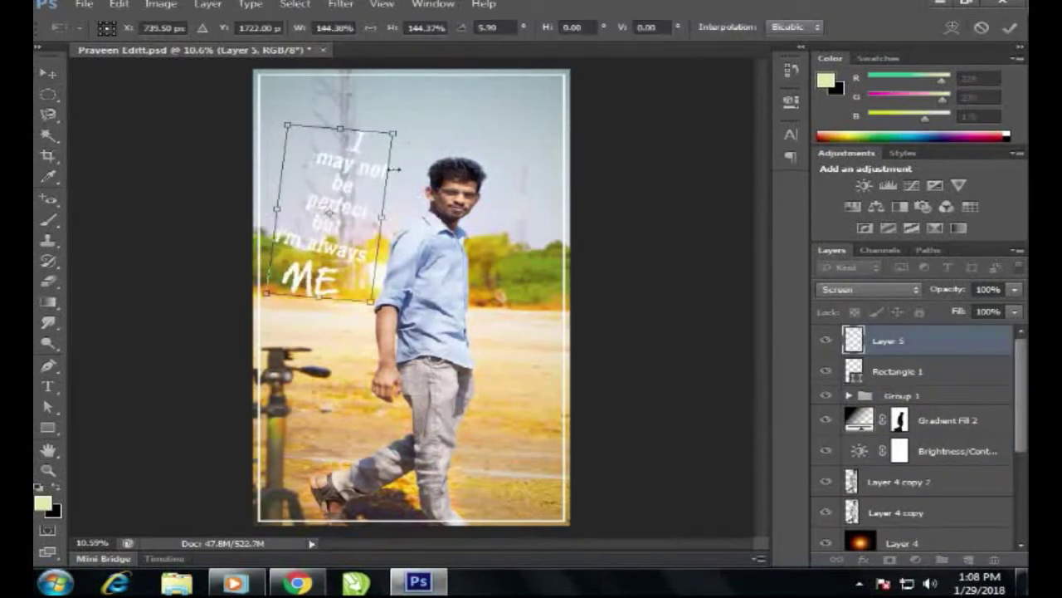
key("Return")
scroll(361, 147, "up", 3)
Step: Set the quote to Color Dodge and move it higher, left of the man
left_click(869, 289)
left_click(855, 160)
key("ctrl+0")
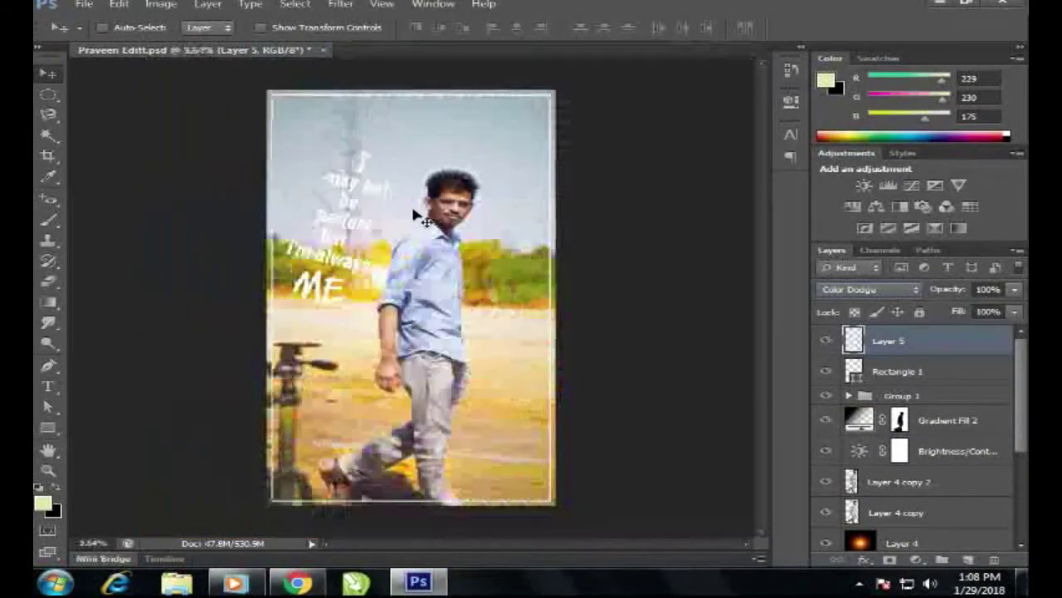
left_click(869, 289)
left_click(870, 147)
mouse_move(328, 230)
left_mouse_down()
mouse_move(338, 234)
mouse_move(334, 196)
left_mouse_up()
scroll(596, 251, "down", 1)
Step: Add an 'ABHI EDITZ' watermark bottom right with outer glow and drop shadow
key("t")
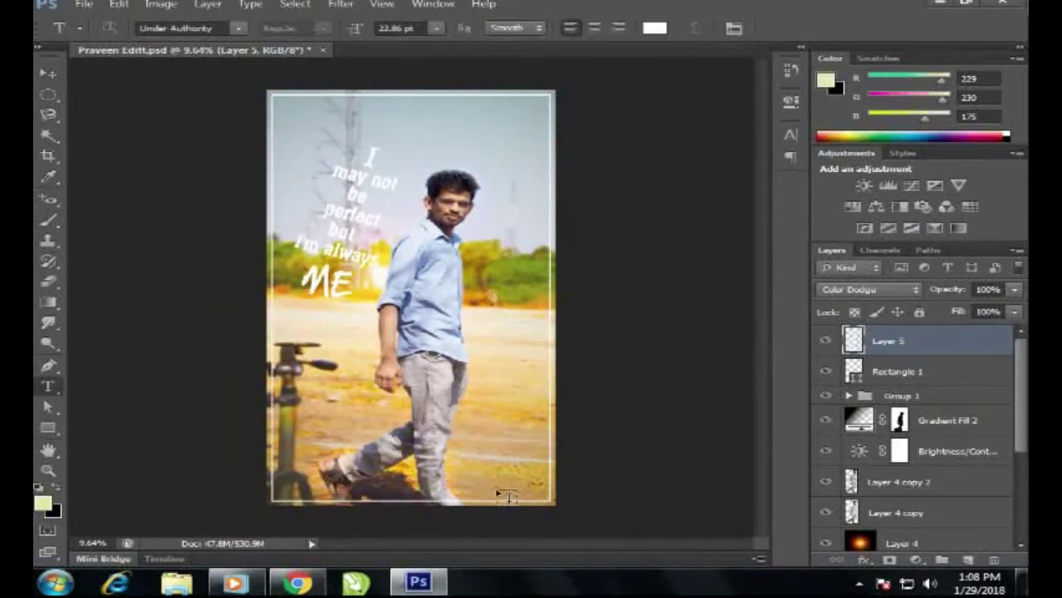
left_click(496, 488)
left_click(48, 73)
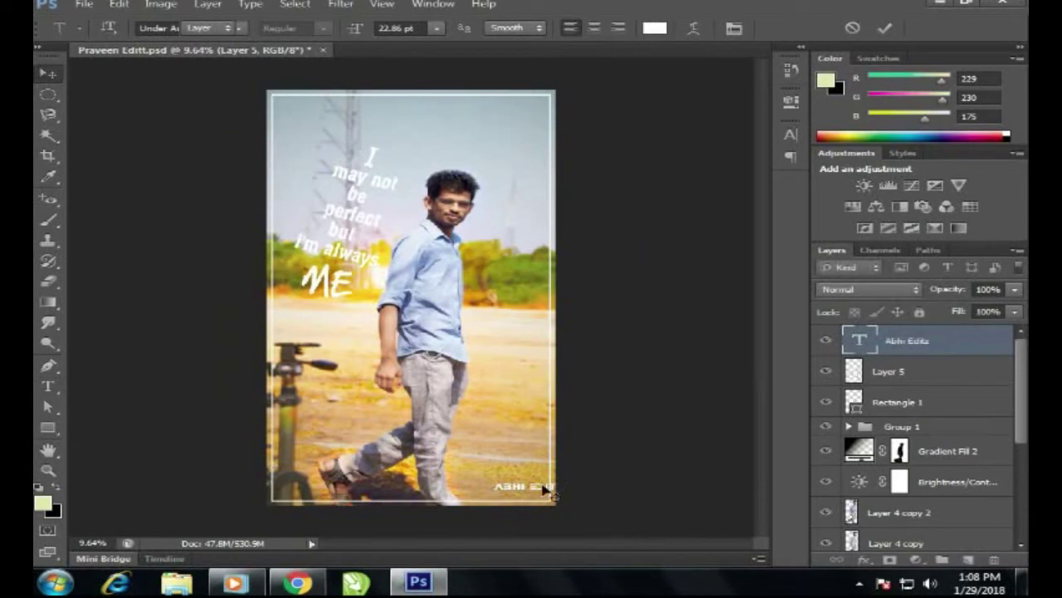
left_click_drag(542, 488, 531, 498)
double_click(913, 340)
double_click(979, 340)
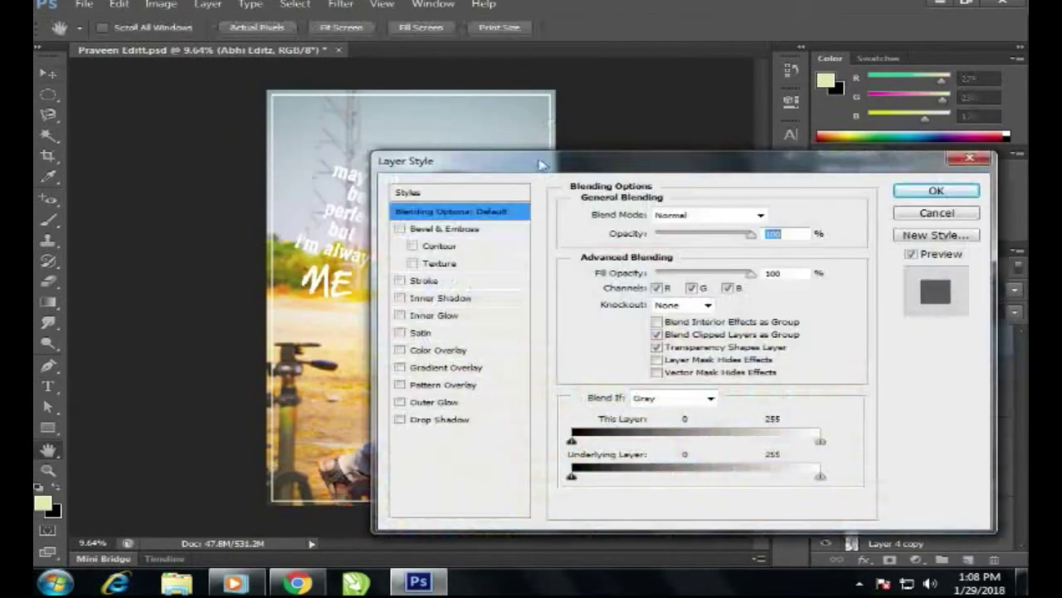
left_click(556, 346)
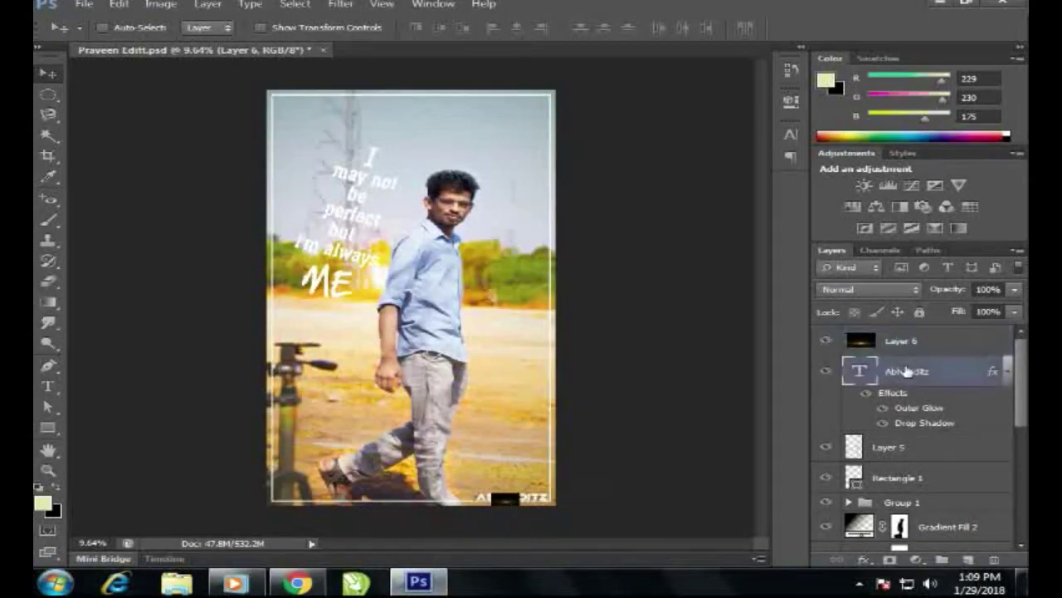
Step: Blend the light-streak flare layer in Screen mode and move it lower in the stack
left_click(868, 288)
left_click(855, 111)
scroll(534, 524, "up", 2)
scroll(534, 524, "up", 10)
mouse_move(901, 340)
left_mouse_down()
mouse_move(900, 494)
mouse_move(913, 497)
left_mouse_up()
Step: Resize and position the light-streak flare along the bottom of the frame
left_click(489, 328, "ctrl")
key("ctrl+bracketright")
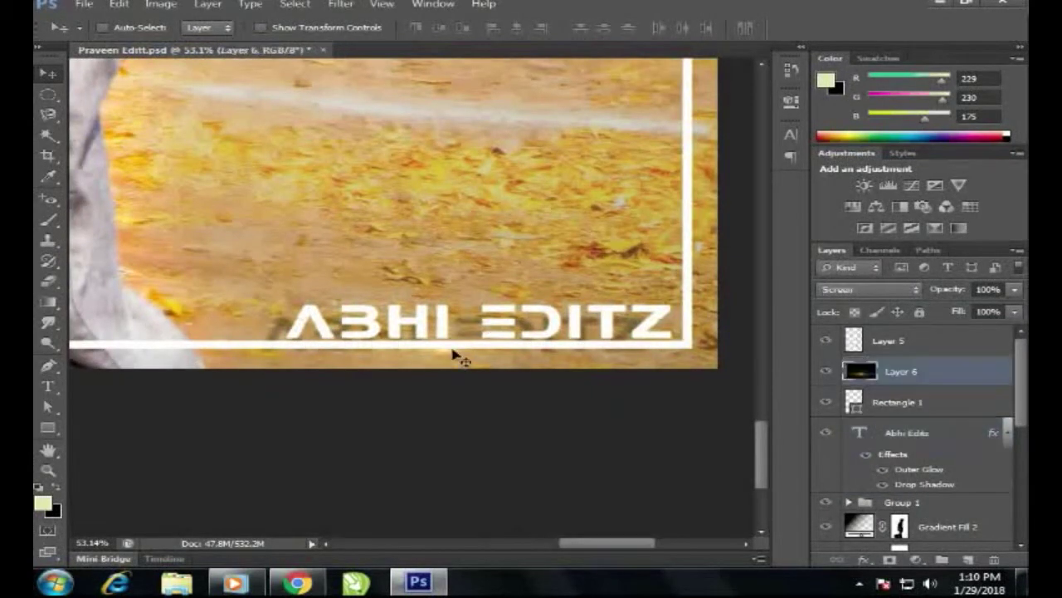
key("ctrl+t")
scroll(474, 349, "down", 1)
key("Return")
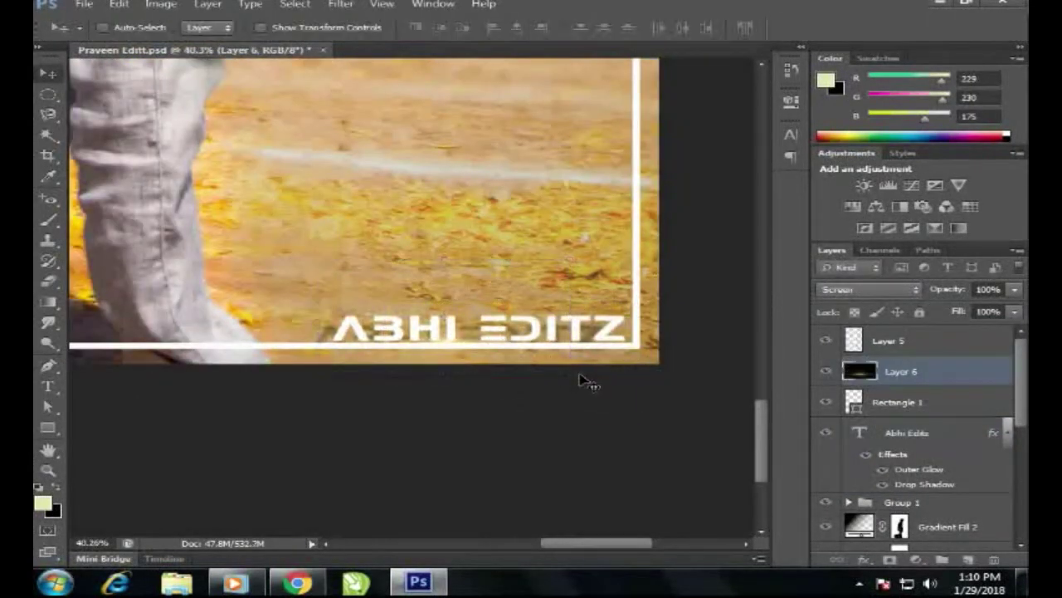
left_click(932, 436)
left_click(484, 348, "ctrl")
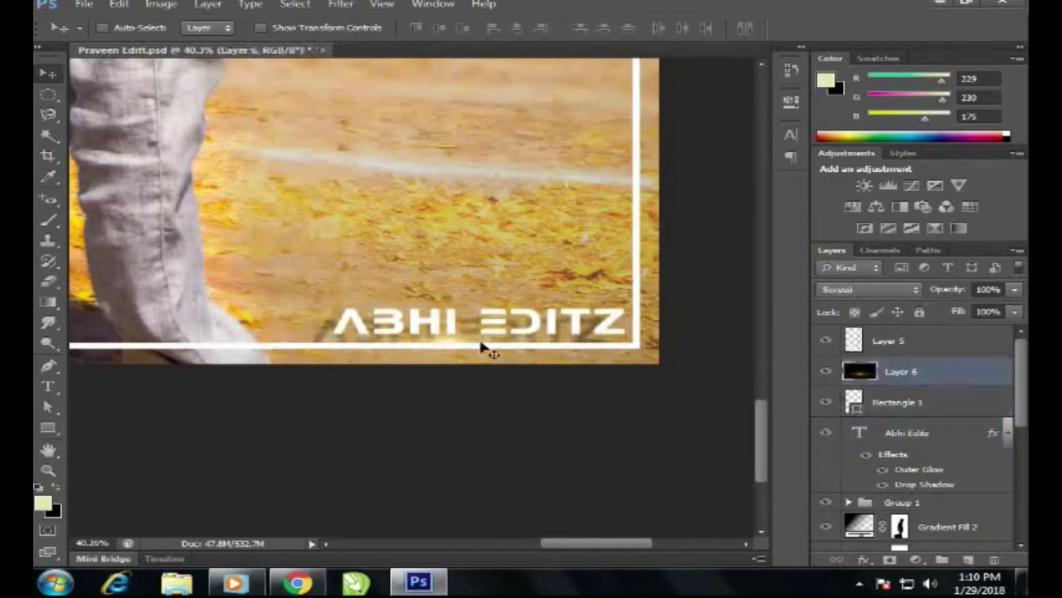
key("ctrl+t")
key("Return")
Step: Erase the flare's excess, save, and add a Color Lookup adjustment layer
key("e")
scroll(671, 278, "down", 1)
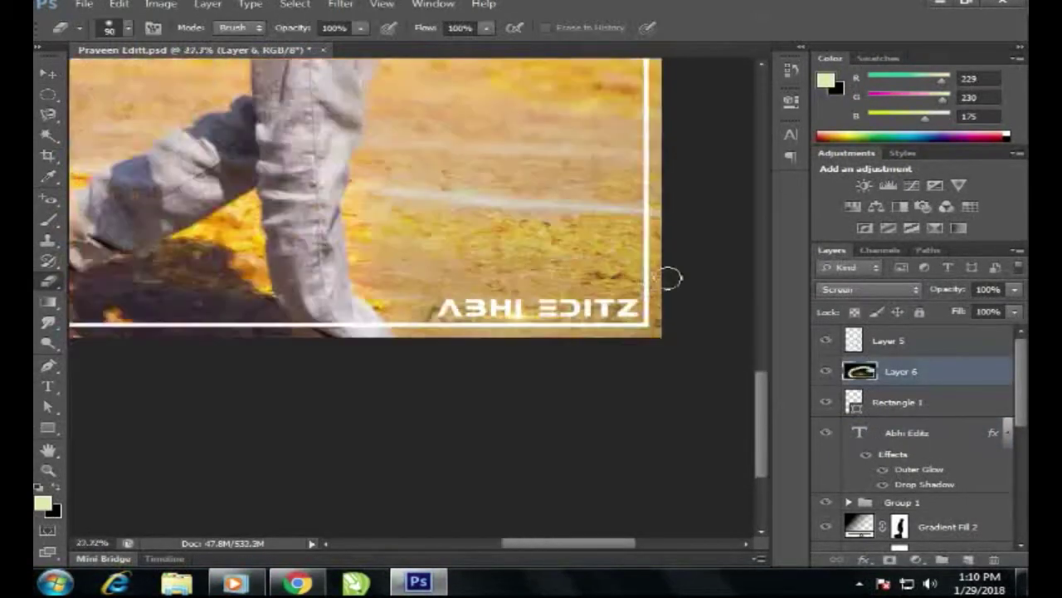
scroll(674, 277, "down", 1)
key("v")
scroll(674, 278, "down", 2)
key("ctrl+s")
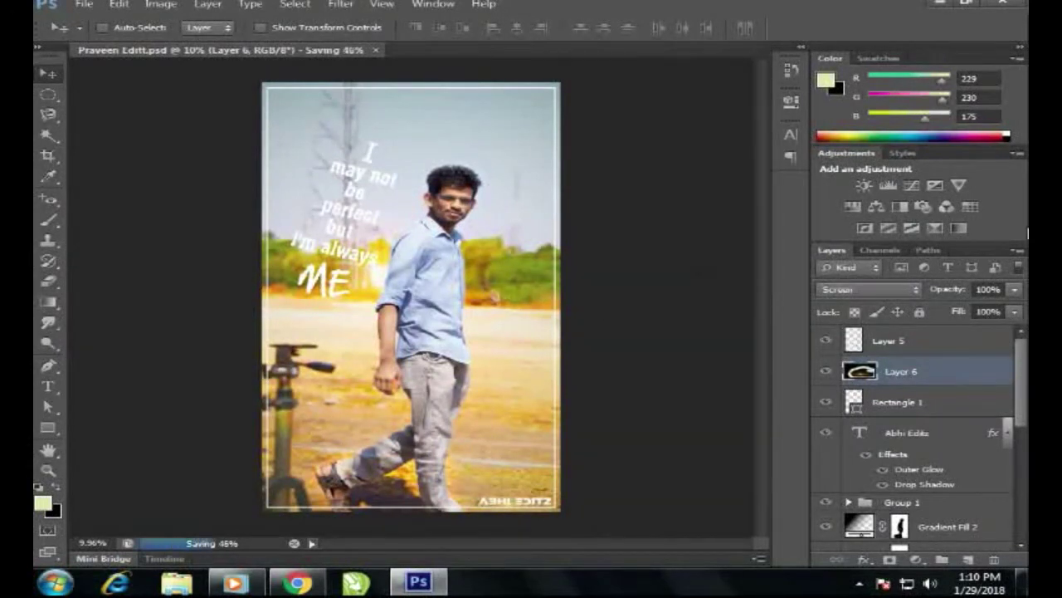
left_click(970, 206)
Step: Apply the MY LUTS .CUBE colour lookup and place it below Layer 4
left_click(735, 86)
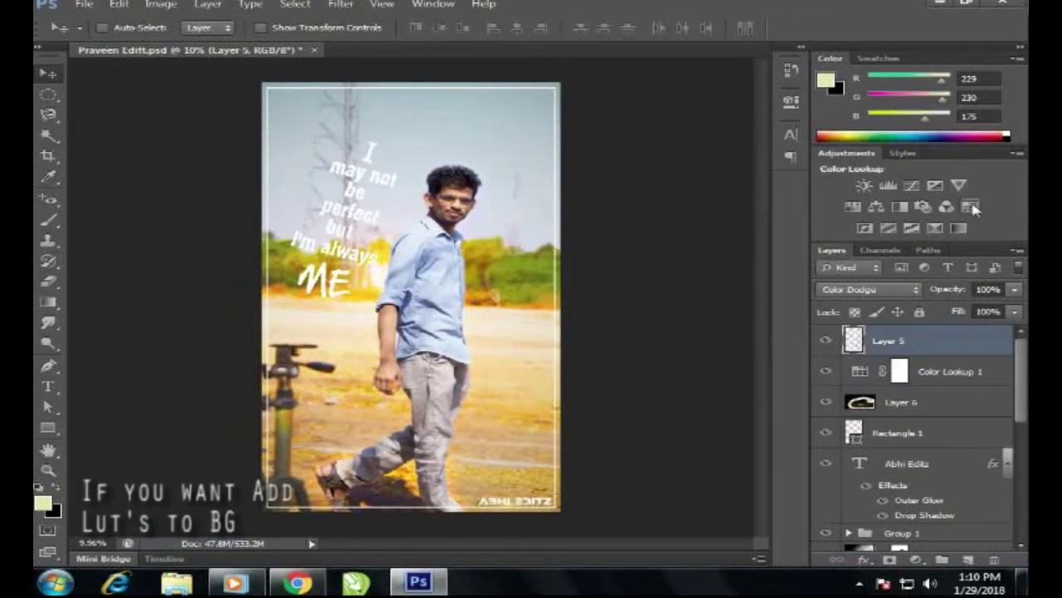
left_click(970, 205)
left_click(664, 140)
left_click(693, 204)
left_click(734, 92)
left_click_drag(946, 340, 962, 516)
left_click_drag(1014, 289, 949, 312)
scroll(925, 516, "down", 2)
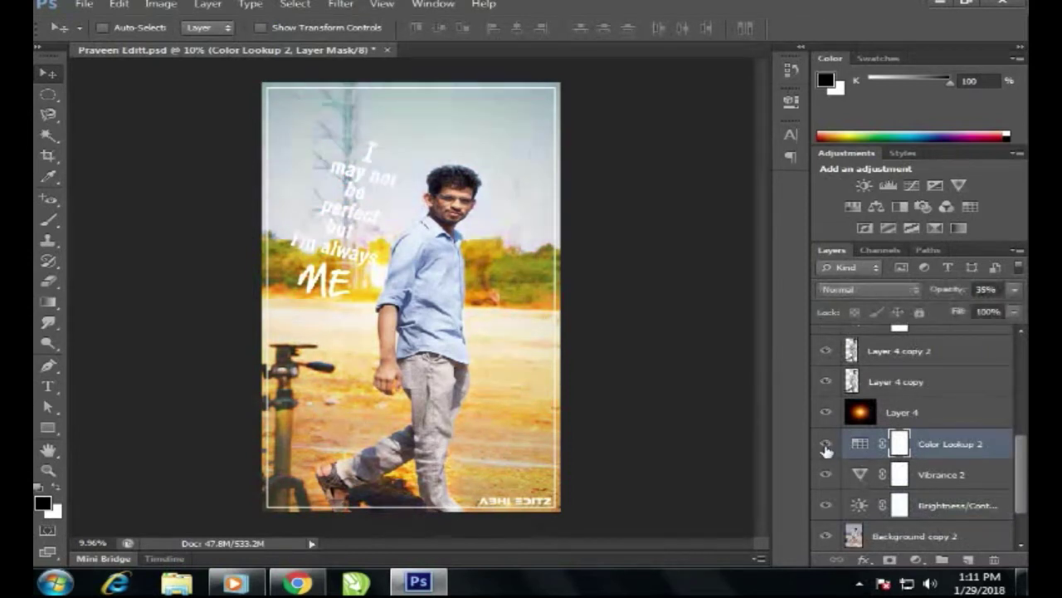
double_click(860, 443)
left_click(664, 139)
Step: Shift Background copy 2's hue to +9 and saturation to +12
left_click(739, 94)
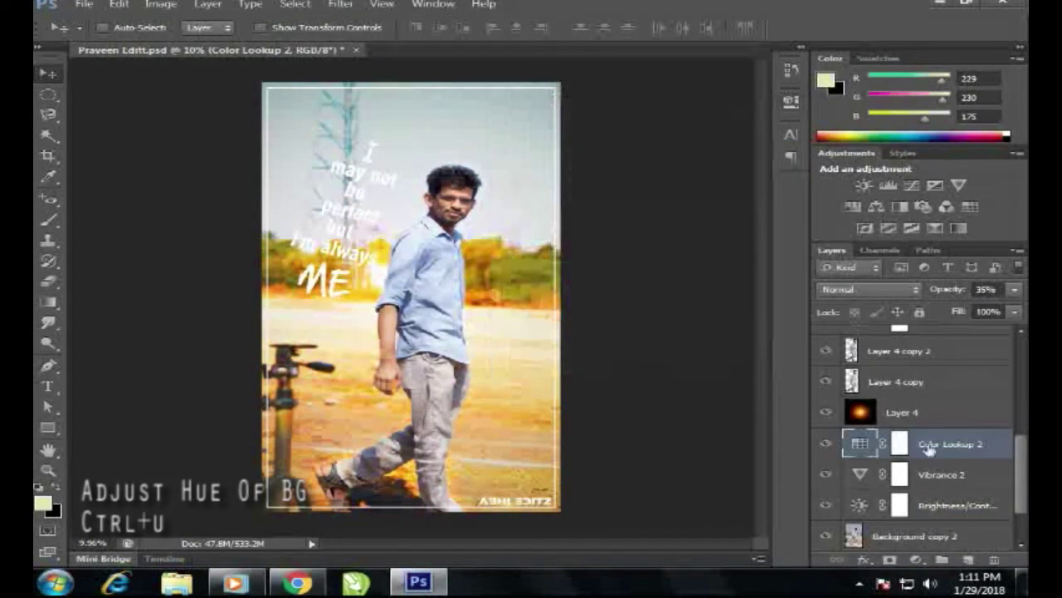
left_click(913, 535)
key("ctrl+s")
key("ctrl+u")
left_click_drag(719, 342, 727, 342)
left_click_drag(719, 378, 730, 382)
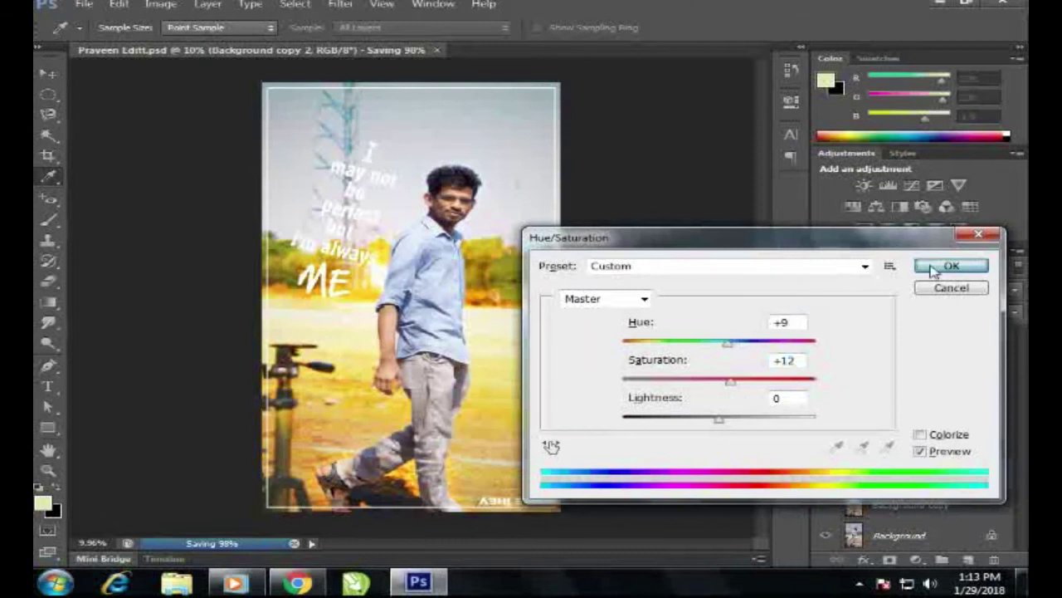
left_click(951, 266)
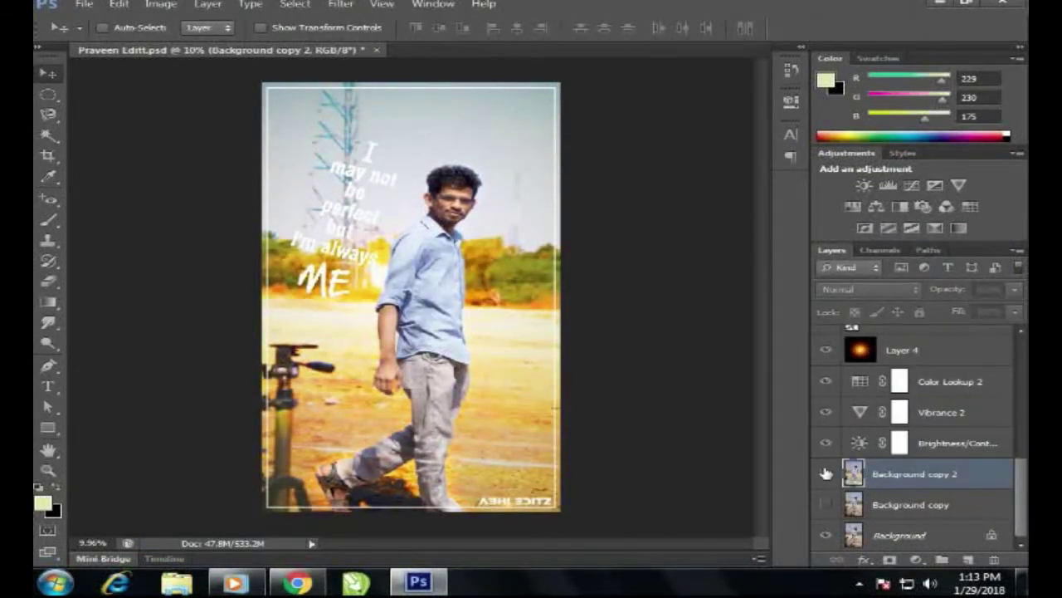
Step: Reduce the Background layer's saturation with Hue/Saturation and save
left_click(900, 535)
key("ctrl+u")
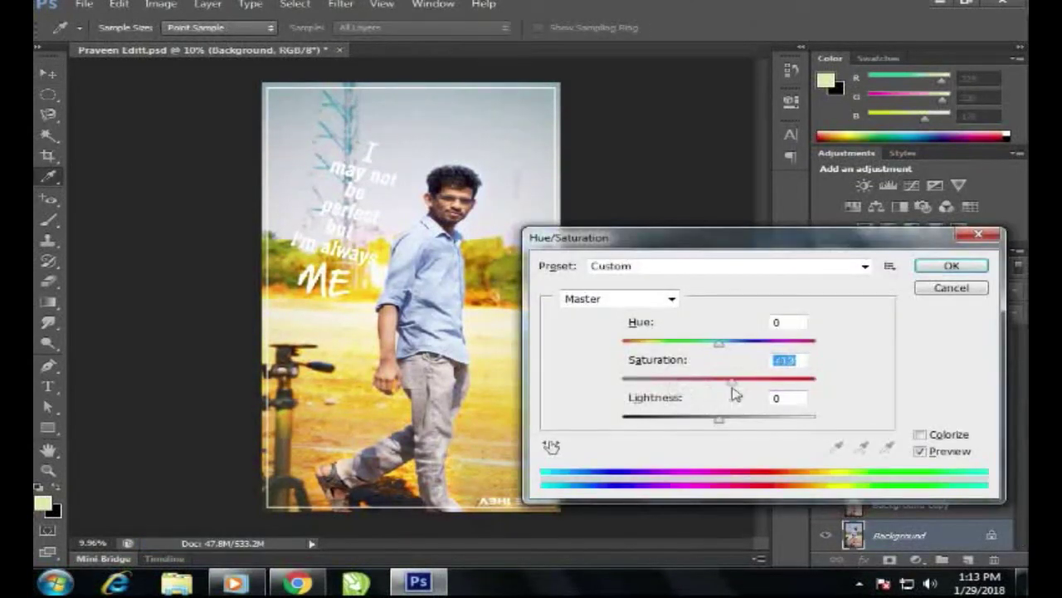
key("Return")
key("ctrl+s")
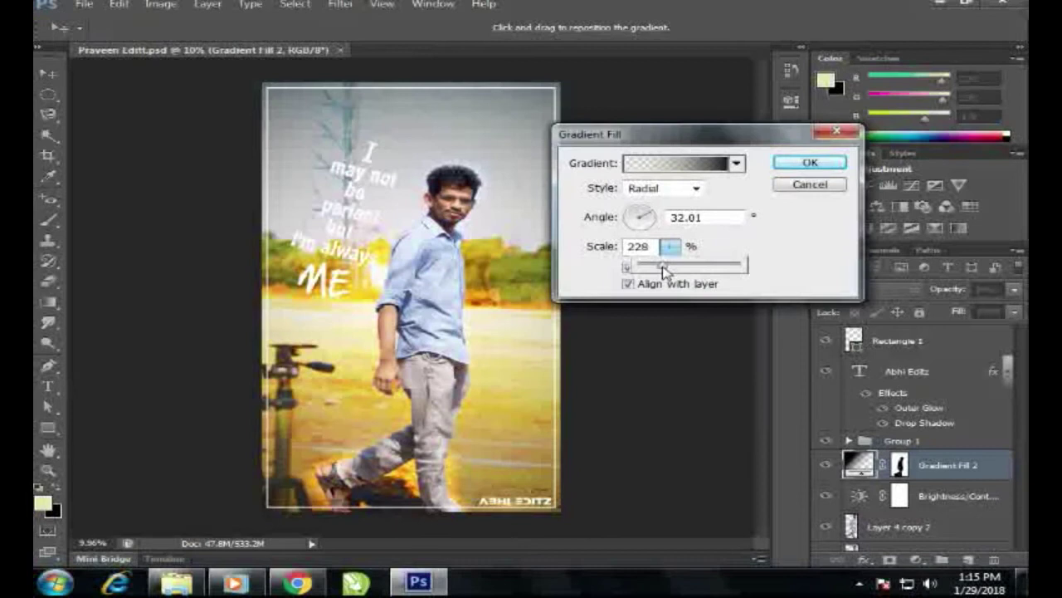
Step: Confirm the vignette gradient, then add a Brightness/Contrast layer with Contrast raised to 17
key("Return")
left_click(929, 526)
left_click(864, 184)
left_click_drag(625, 210, 652, 221)
scroll(903, 339, "down", 2)
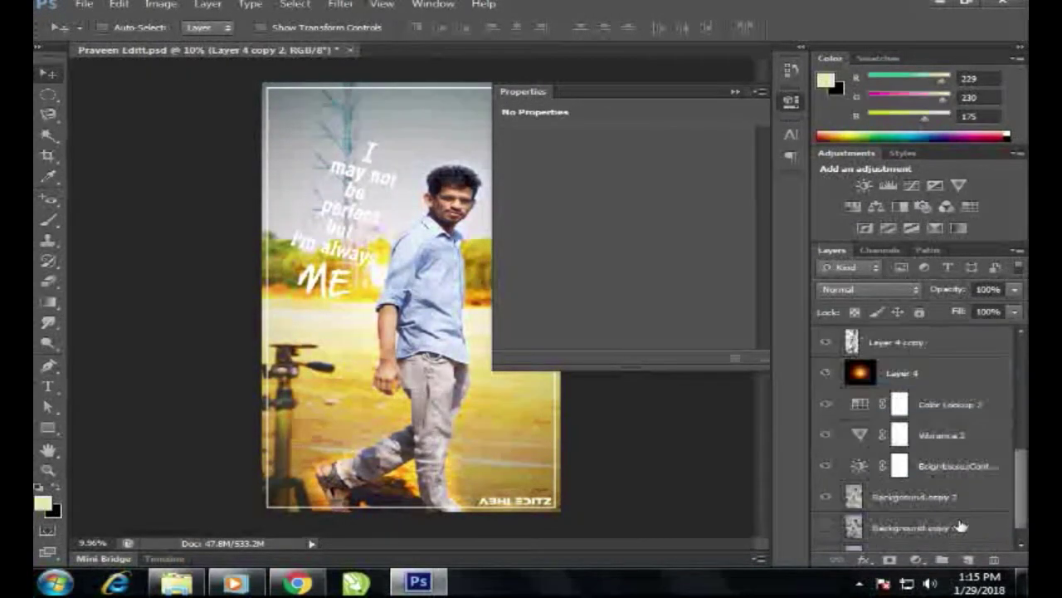
left_click_drag(649, 211, 656, 216)
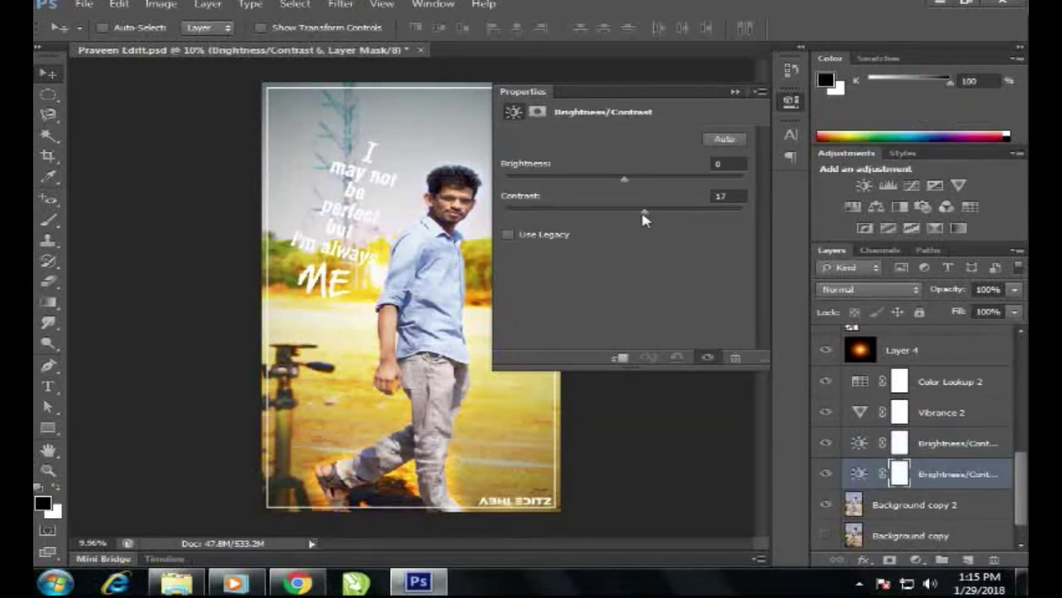
left_click(692, 323)
scroll(534, 211, "up", 3)
scroll(645, 292, "down", 4)
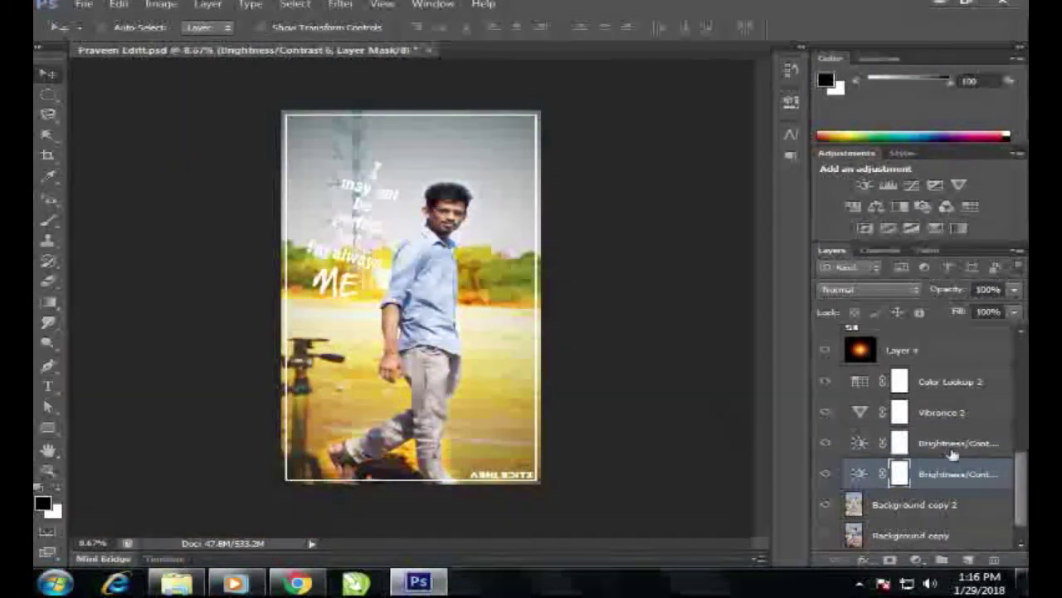
Step: Lower the green channel midtones slightly with Curves on the Background copy 2 layer
left_click(892, 504)
key("ctrl+m")
key("alt+4")
left_click_drag(713, 325, 711, 333)
key("Return")
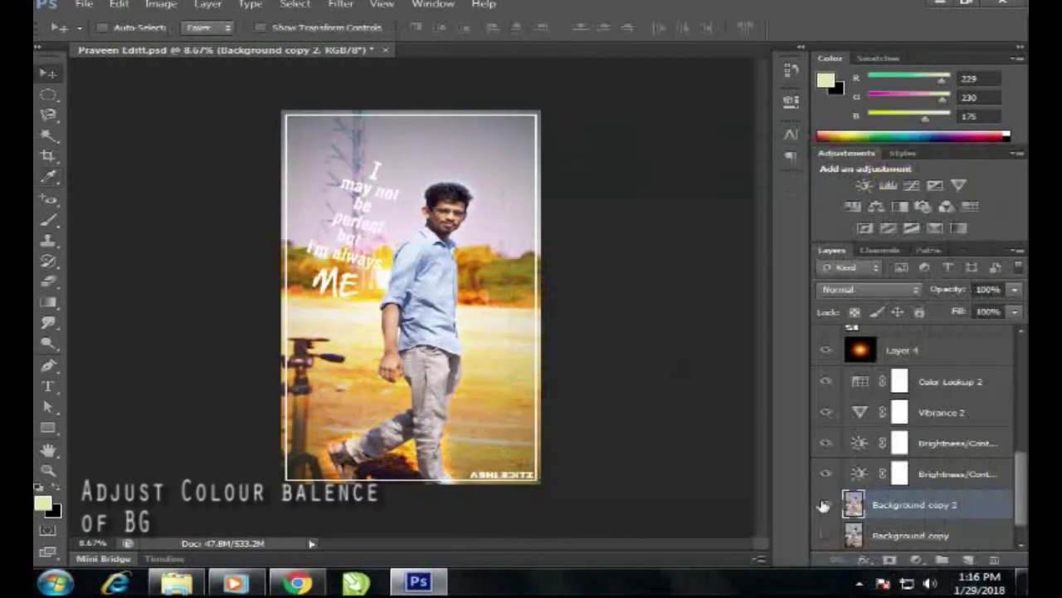
Step: Shift the Color Balance sliders slightly to fine-tune the background's colour
key("ctrl+b")
left_click_drag(635, 340, 630, 340)
left_click_drag(498, 234, 635, 235)
left_click_drag(768, 299, 775, 300)
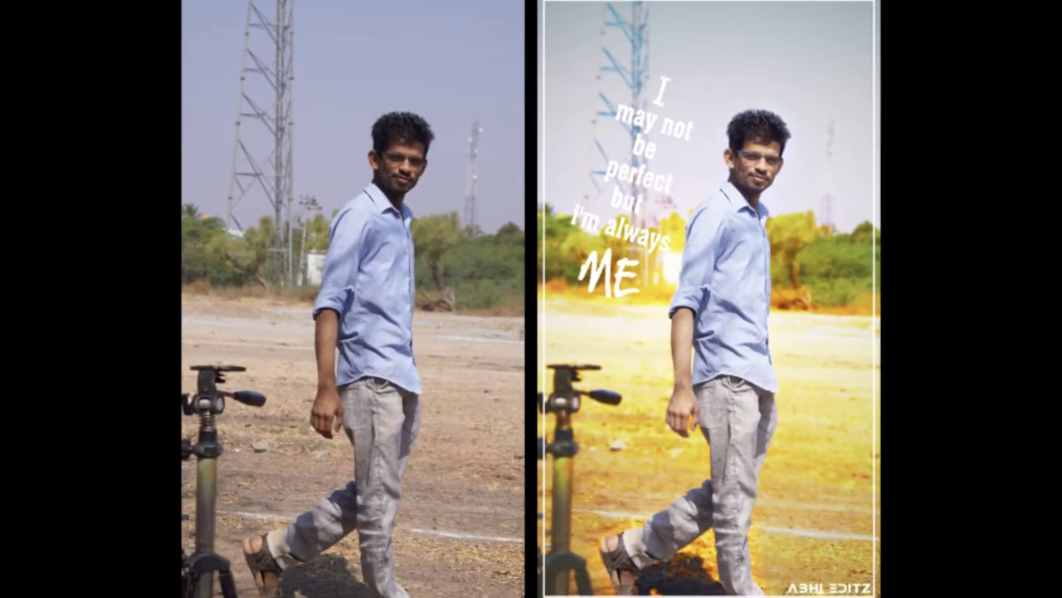